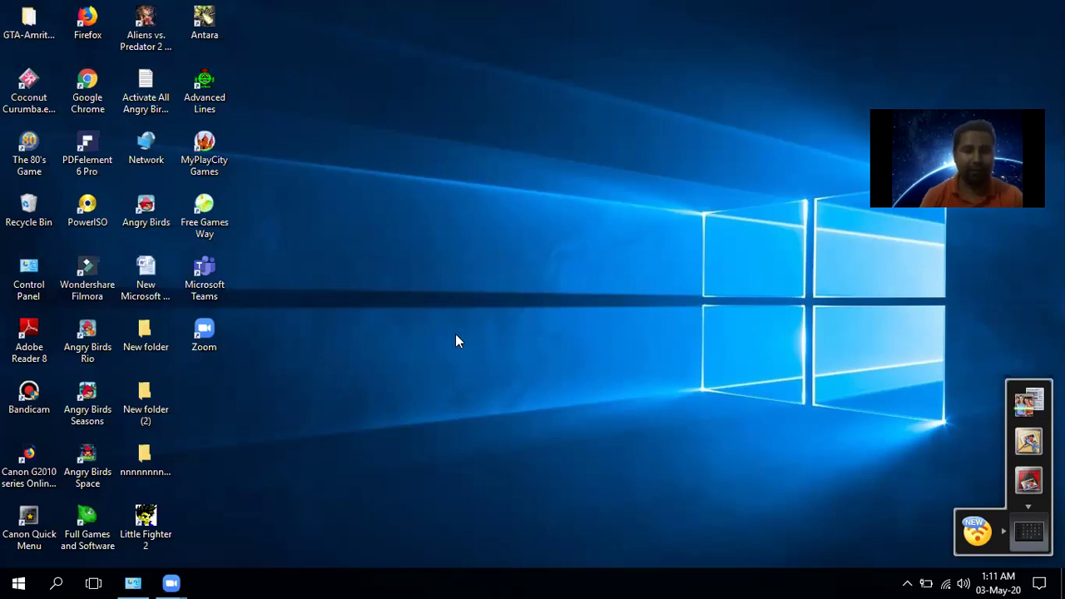
Run "control system" to open the computer's basic system information and maximize its window
key("super+r")
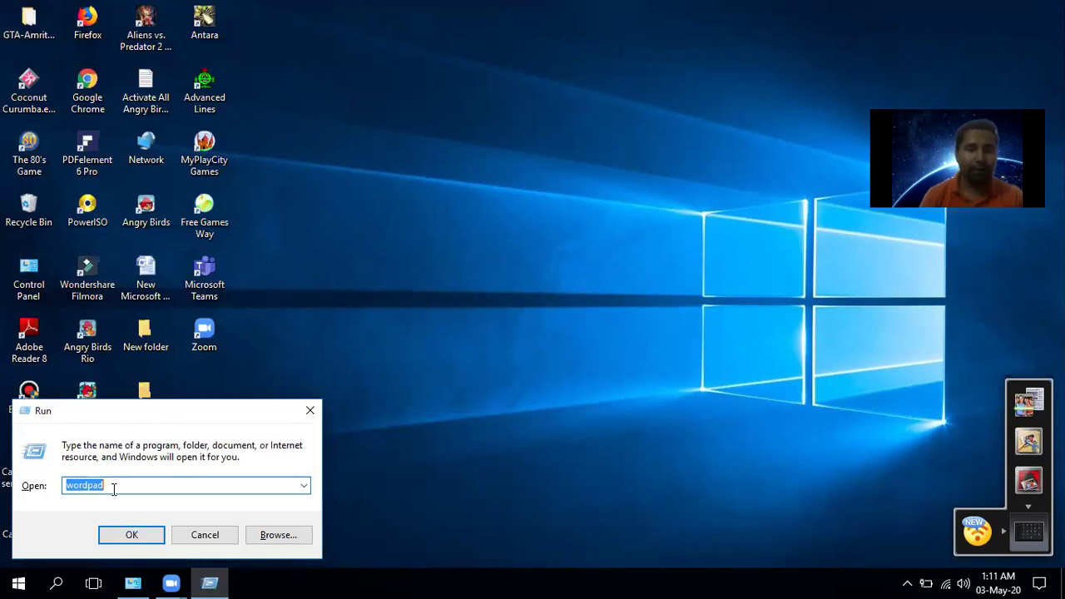
key("BackSpace")
type("contro")
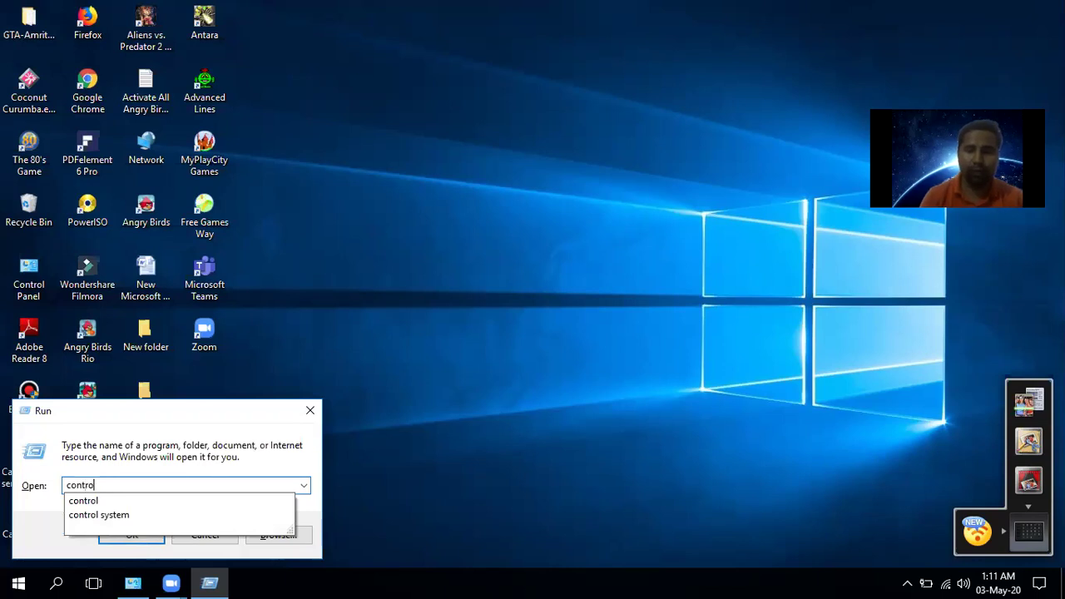
type("l system")
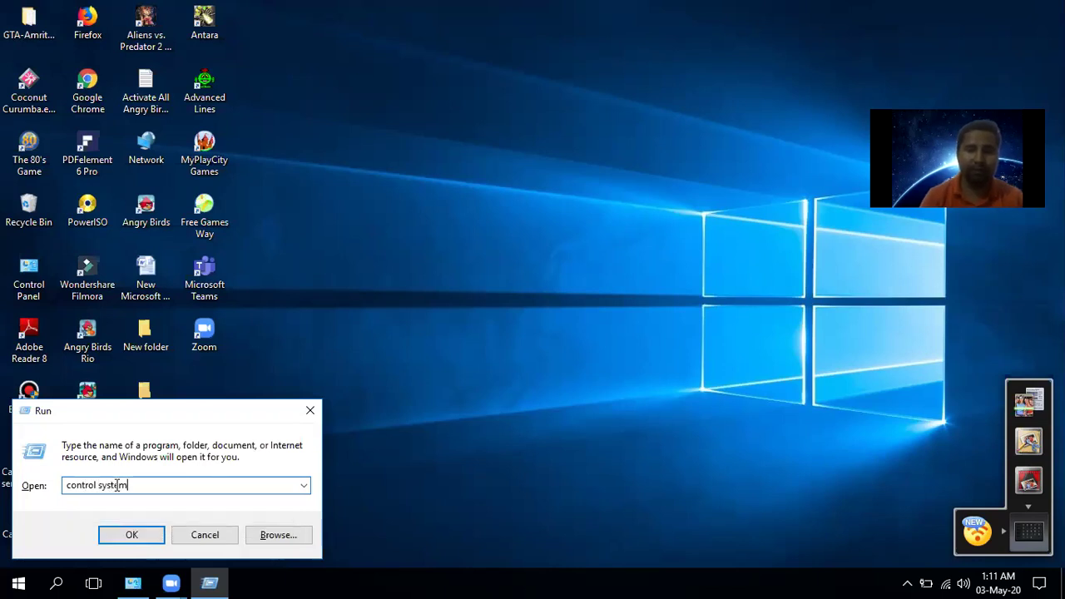
key("Return")
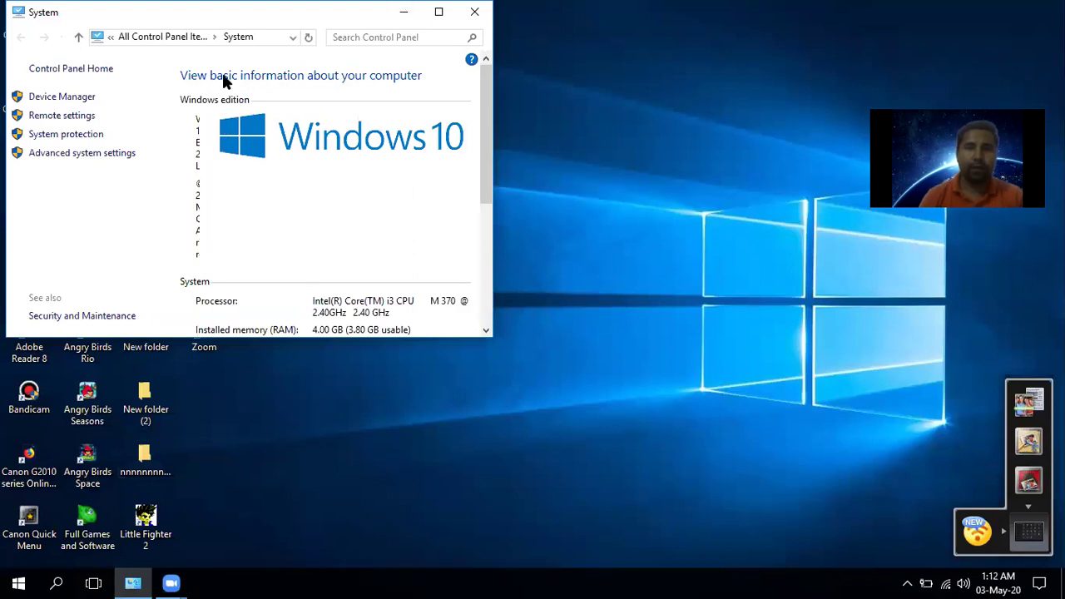
left_click(439, 11)
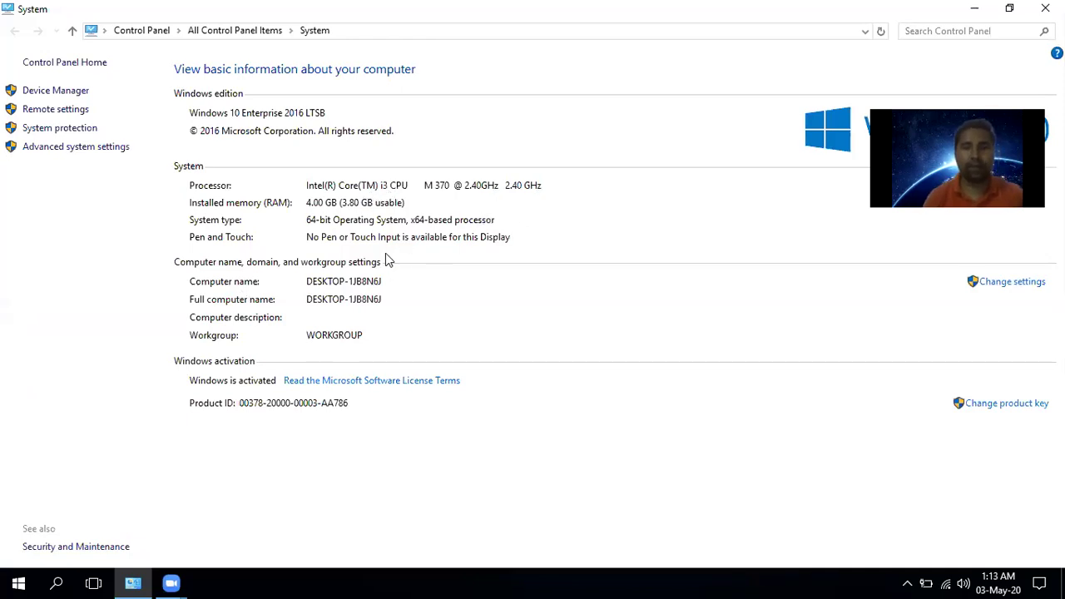
Launch WordPad through the Run command "wordpad" to get a blank document
key("super+r")
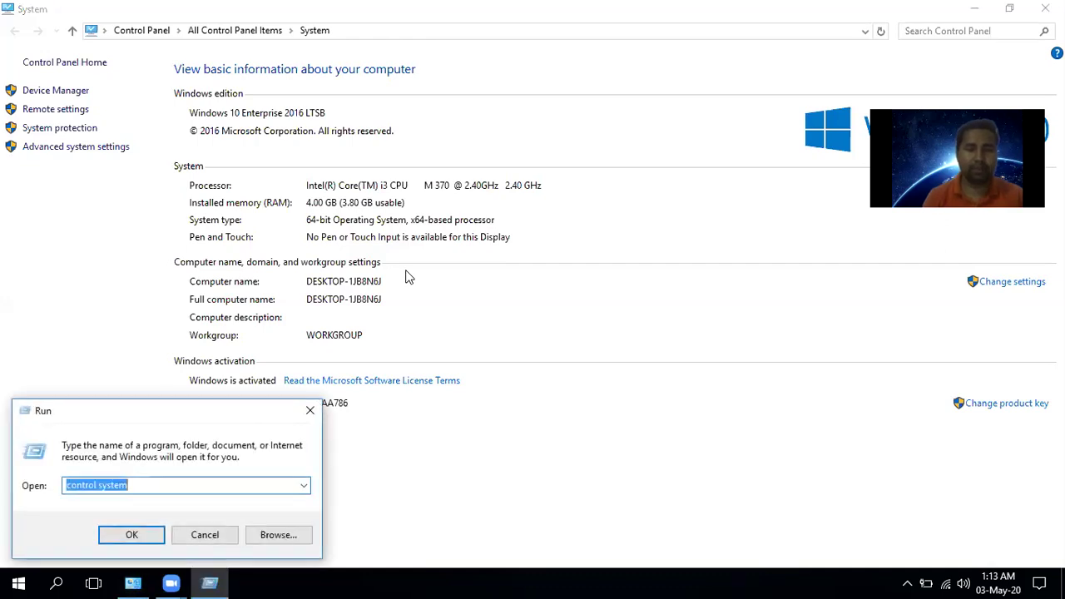
type("wordpad")
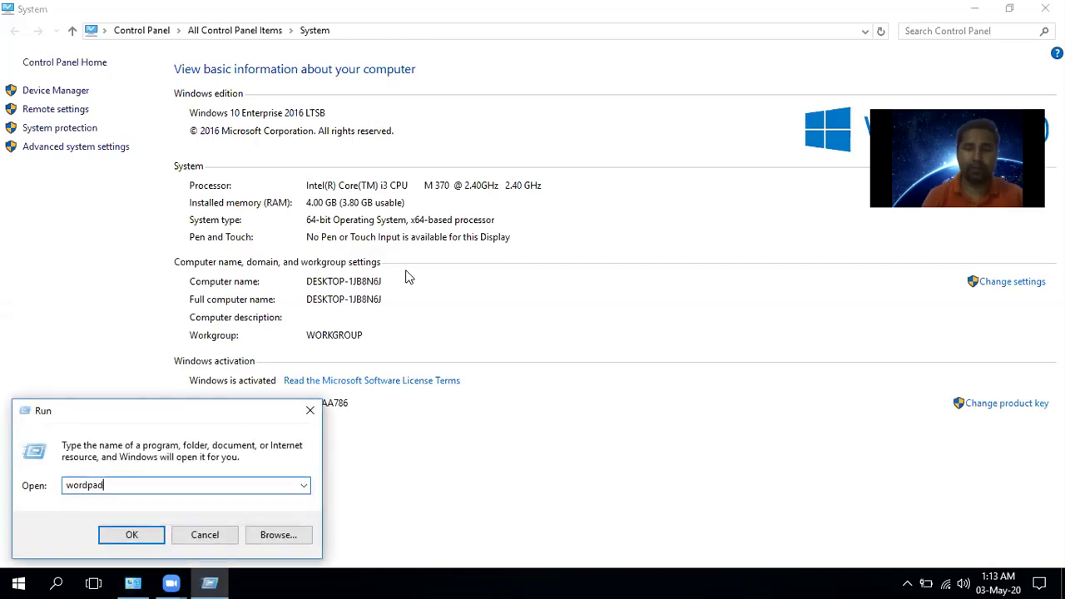
key("Return")
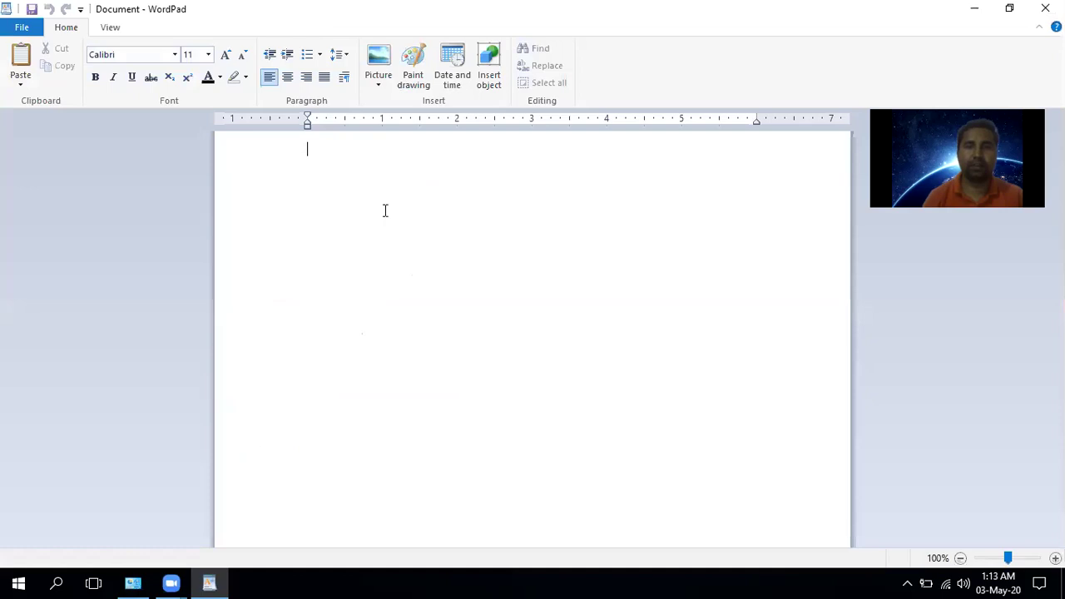
Write the sample processor name "intel cpu i5 M 456" on the first line of the document
type("inte")
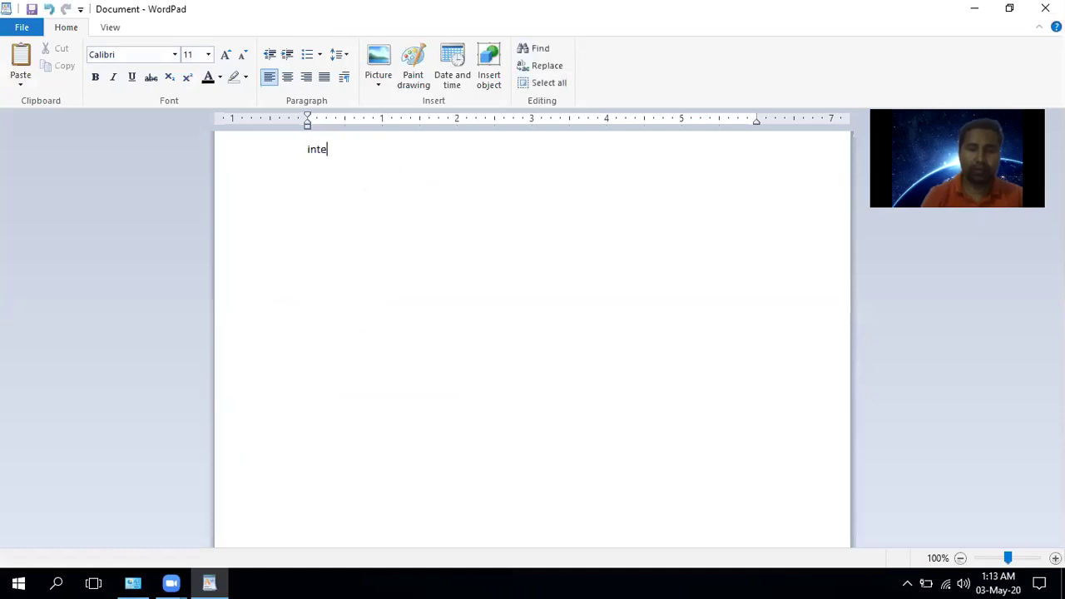
type("l cpu i5 ")
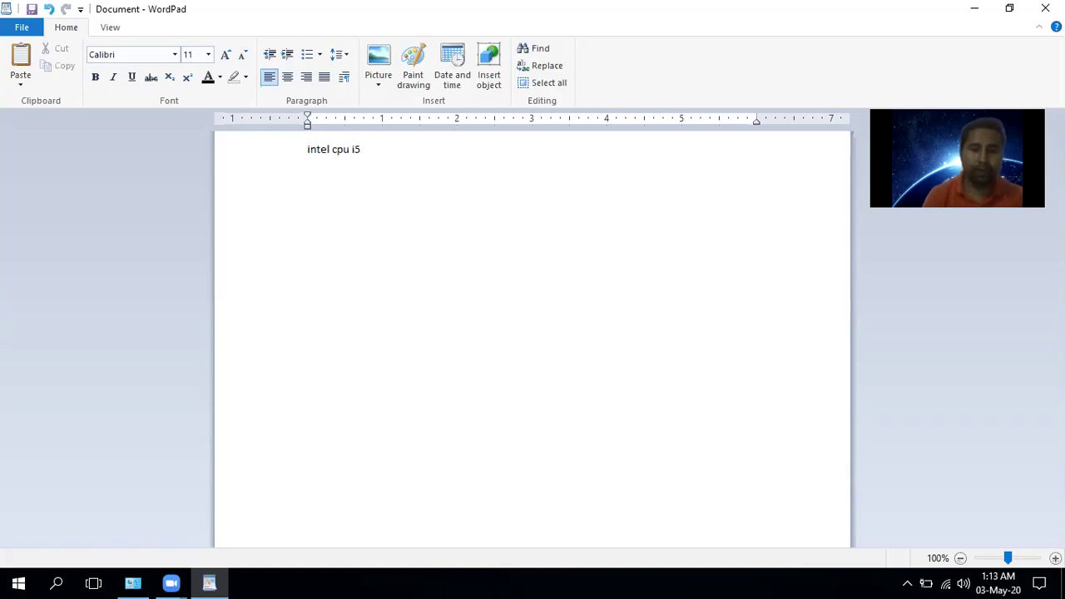
type("M456")
key("Left")
key("Left")
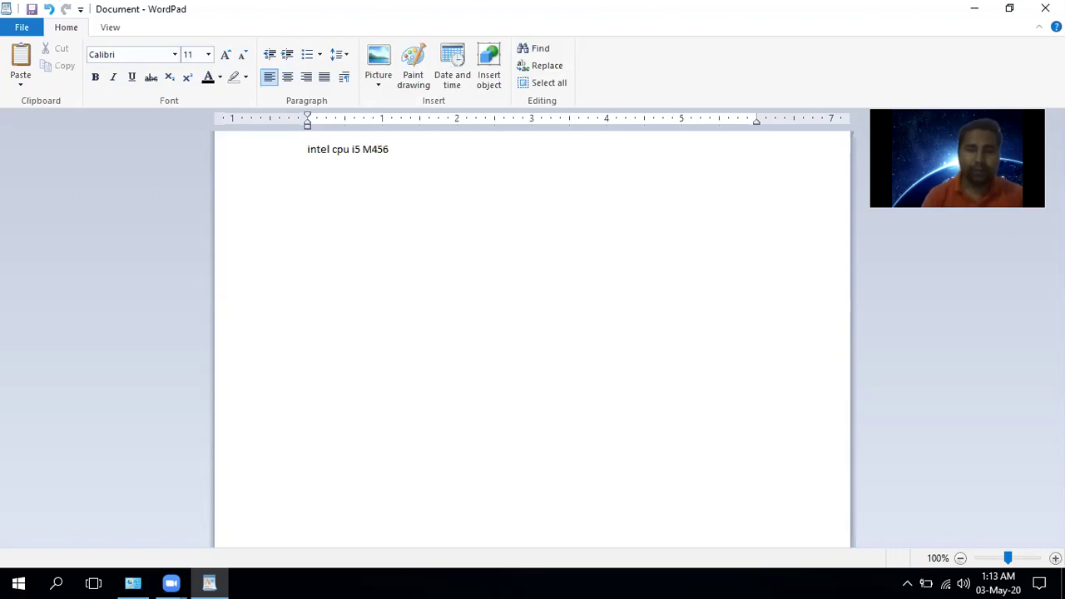
Copy the sample processor line and paste one duplicate on the line below, removing any extra pasted text
left_click_drag(393, 150, 306, 156)
key("ctrl+c")
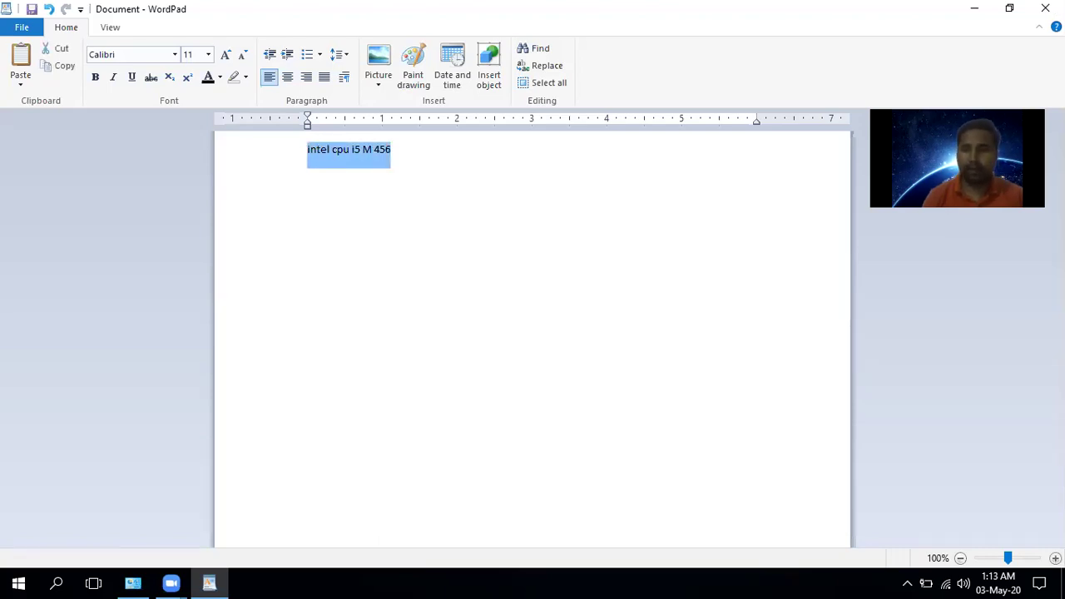
left_click(392, 150)
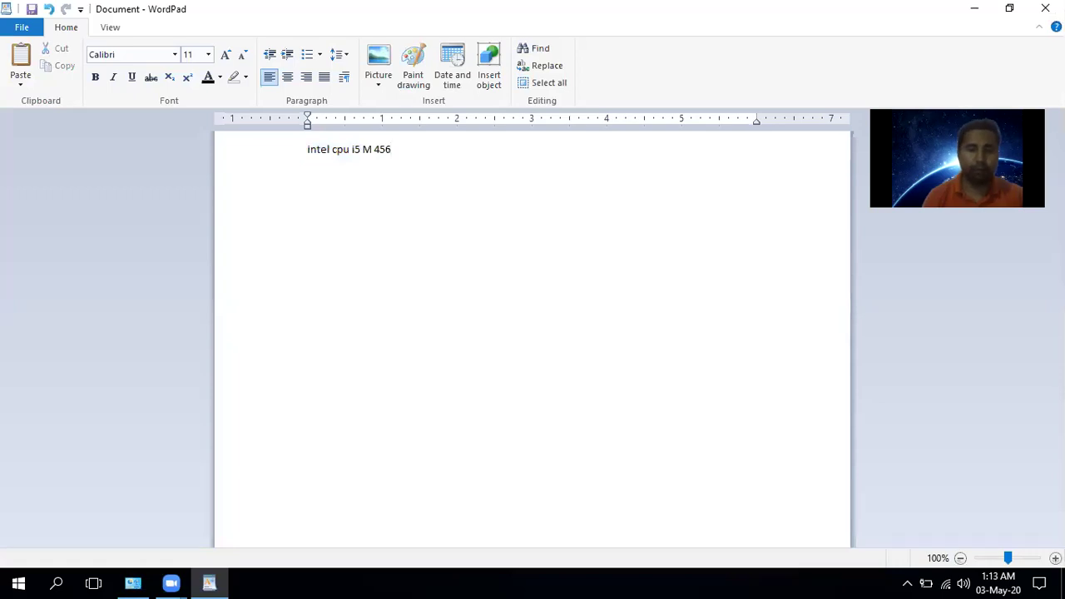
key("ctrl+v")
key("ctrl+v")
key("BackSpace")
key("BackSpace")
key("BackSpace")
key("BackSpace")
key("BackSpace")
key("BackSpace")
key("BackSpace")
key("BackSpace")
key("BackSpace")
key("BackSpace")
key("BackSpace")
key("BackSpace")
key("BackSpace")
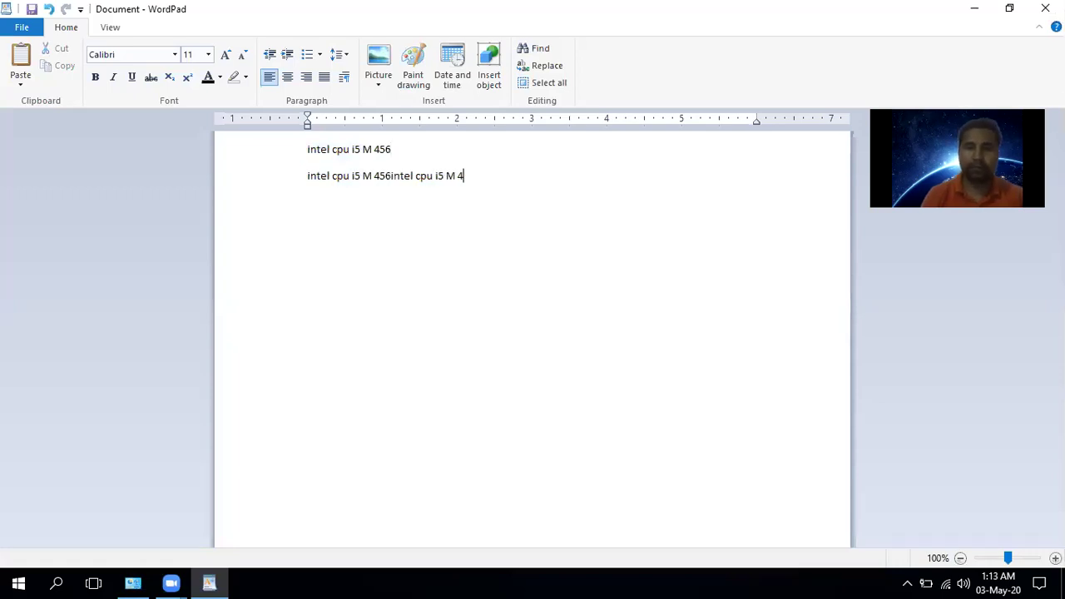
key("BackSpace")
key("BackSpace")
key("BackSpace")
key("BackSpace")
key("BackSpace")
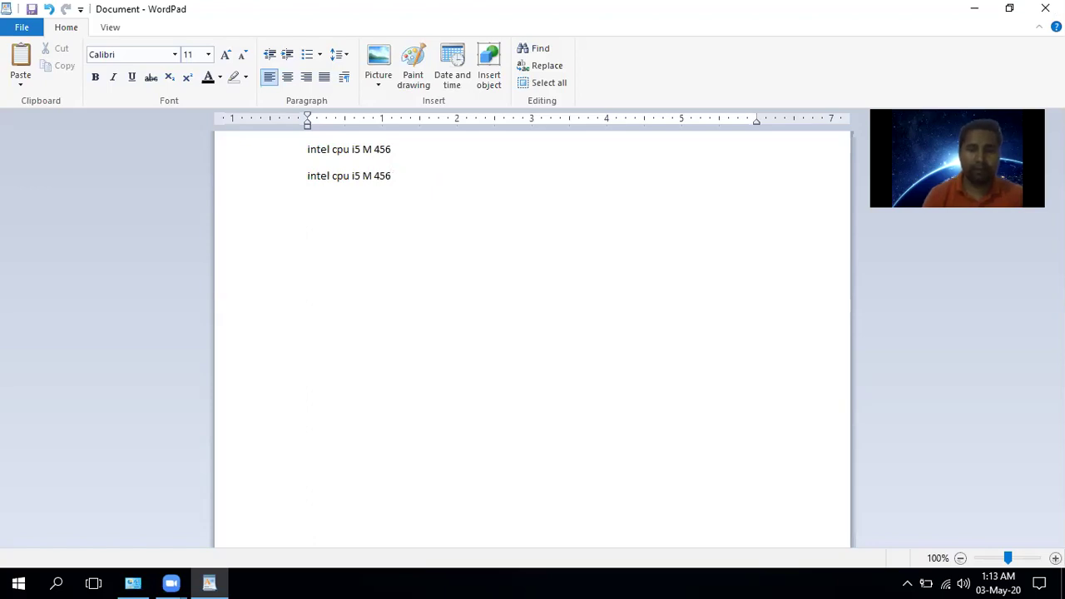
Paste the copied processor name three more times, each on its own line, to make five lines
key("ctrl+v")
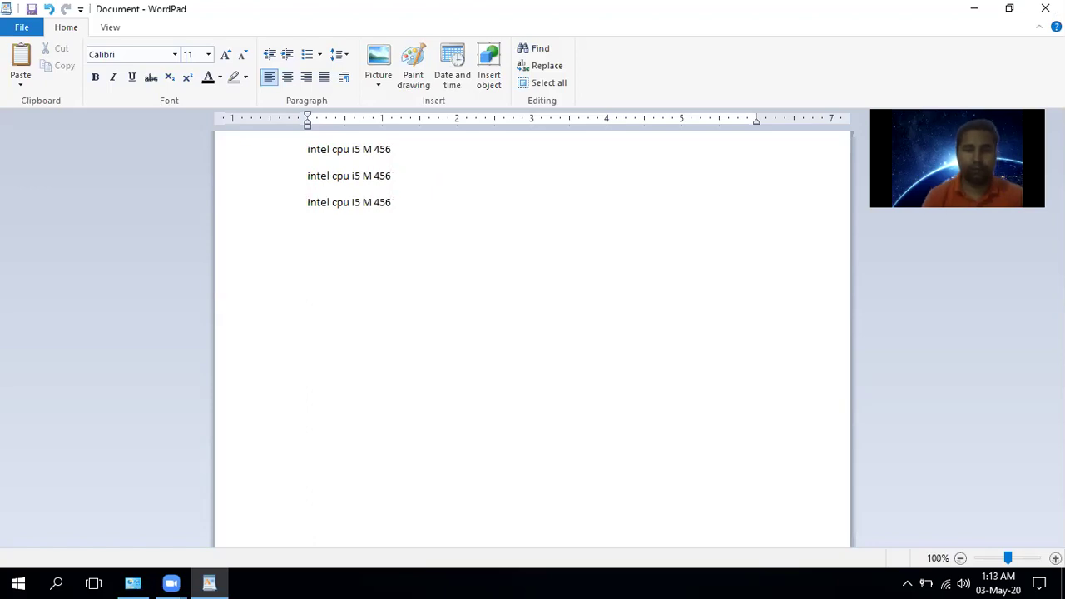
key("Return")
key("ctrl+v")
key("Return")
key("ctrl+v")
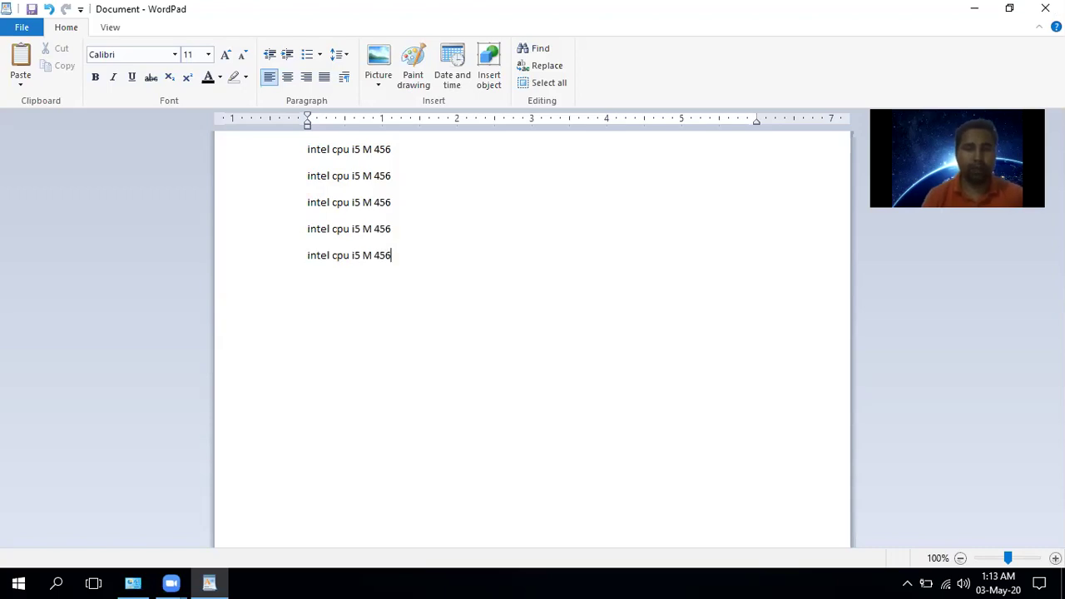
Enlarge the font of all the document's text to size 22
key("ctrl+a")
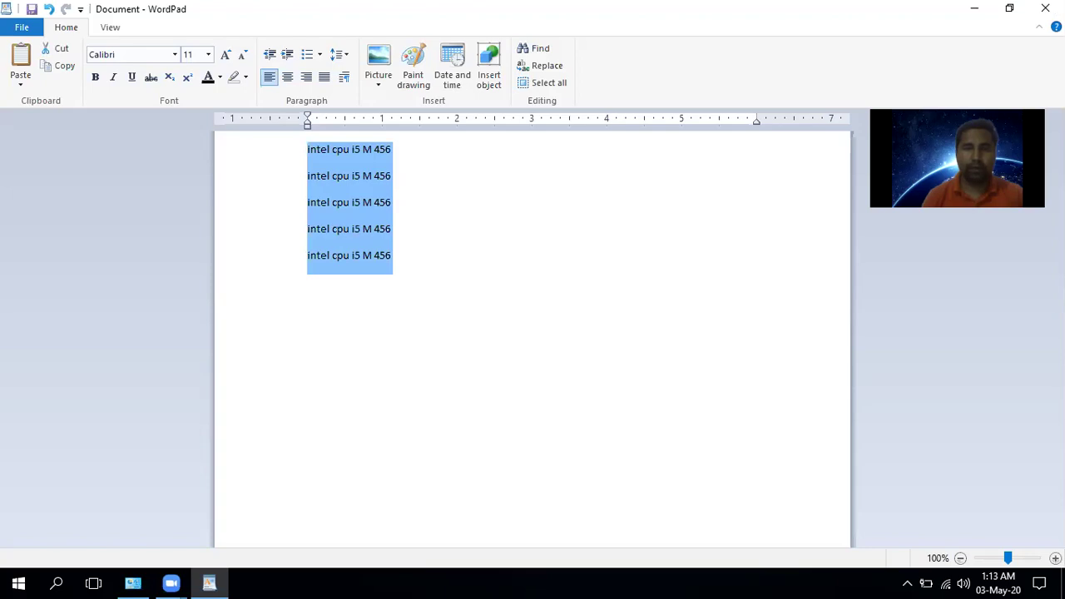
key("ctrl+shift+period")
key("ctrl+shift+period")
key("ctrl+shift+period")
key("ctrl+shift+period")
key("ctrl+shift+period")
key("ctrl+shift+period")
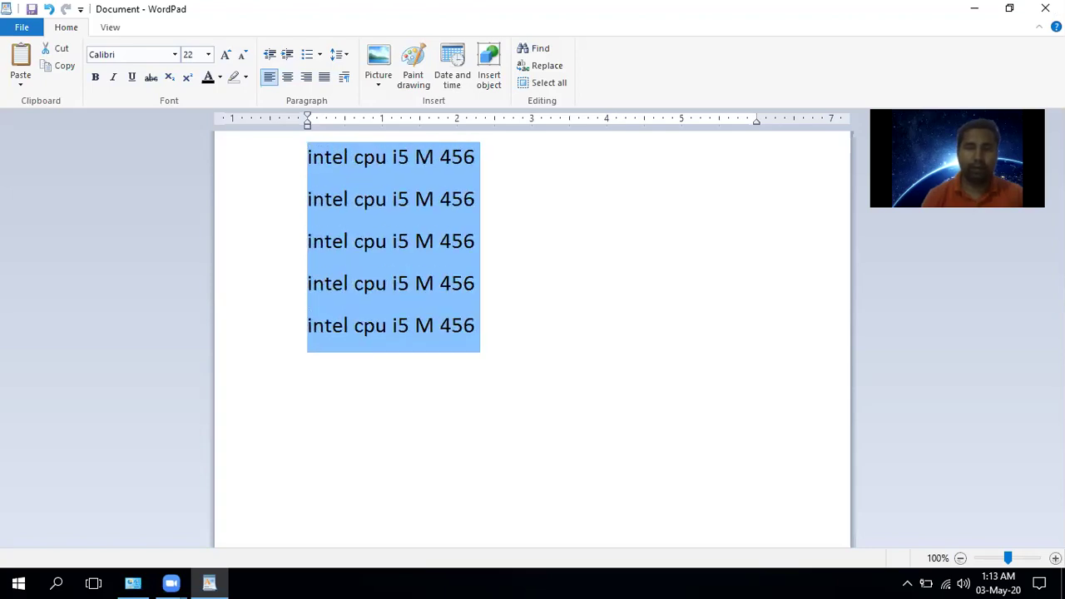
Replace the M in the second line with 7 so the model number reads 7456
key("Right")
key("Up")
key("Up")
key("Up")
key("Up")
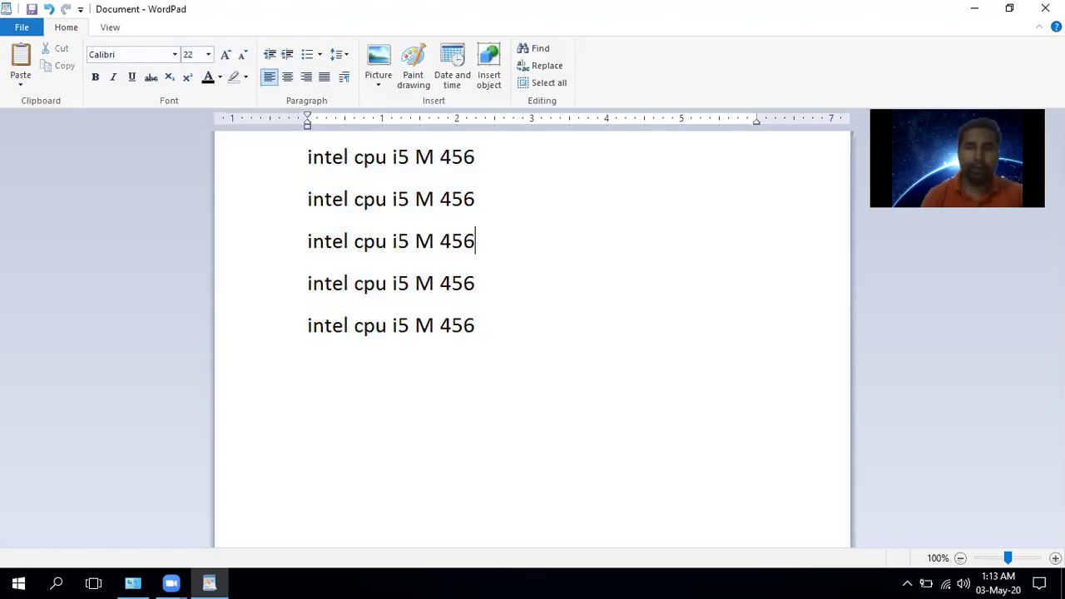
key("Down")
key("Left")
key("Left")
key("Left")
key("Left")
key("BackSpace")
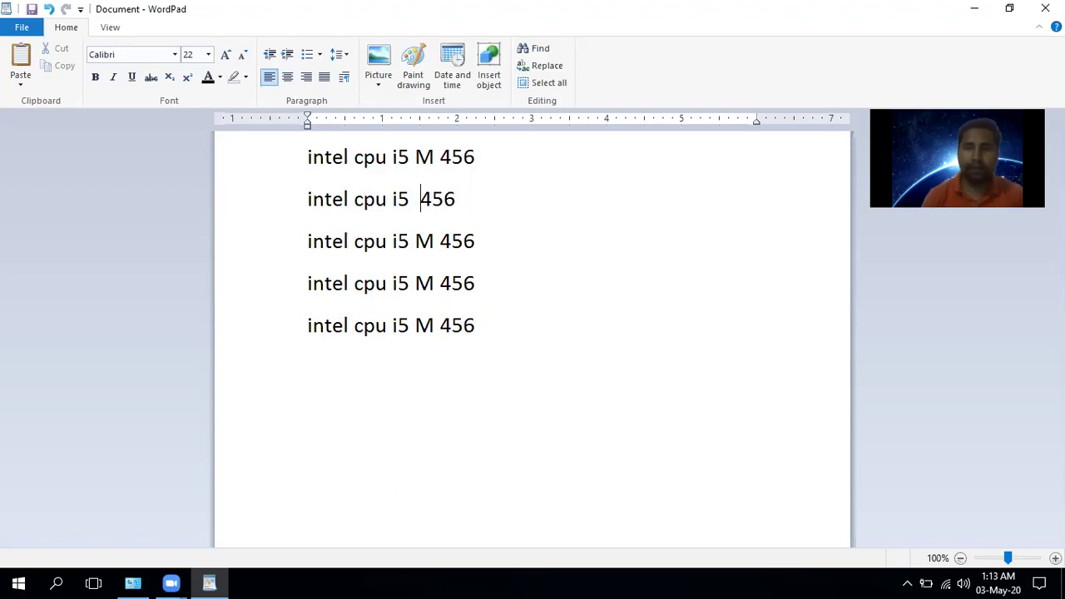
type("7")
Replace the M in the third and fourth lines so the model numbers read 2456 and 9456
key("Down")
key("Down")
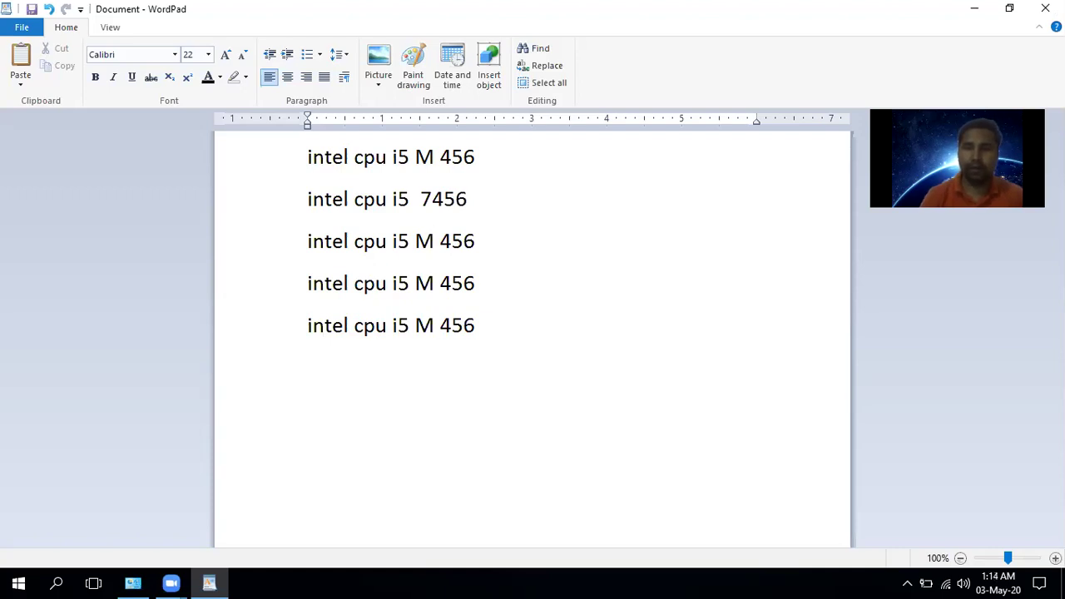
key("BackSpace")
type("2")
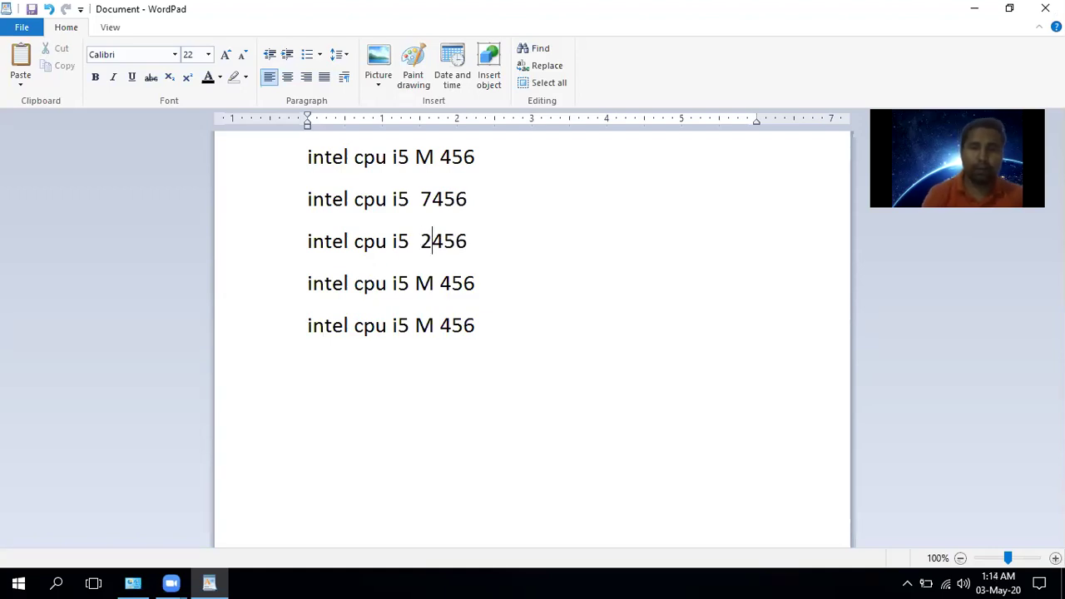
key("Down")
key("BackSpace")
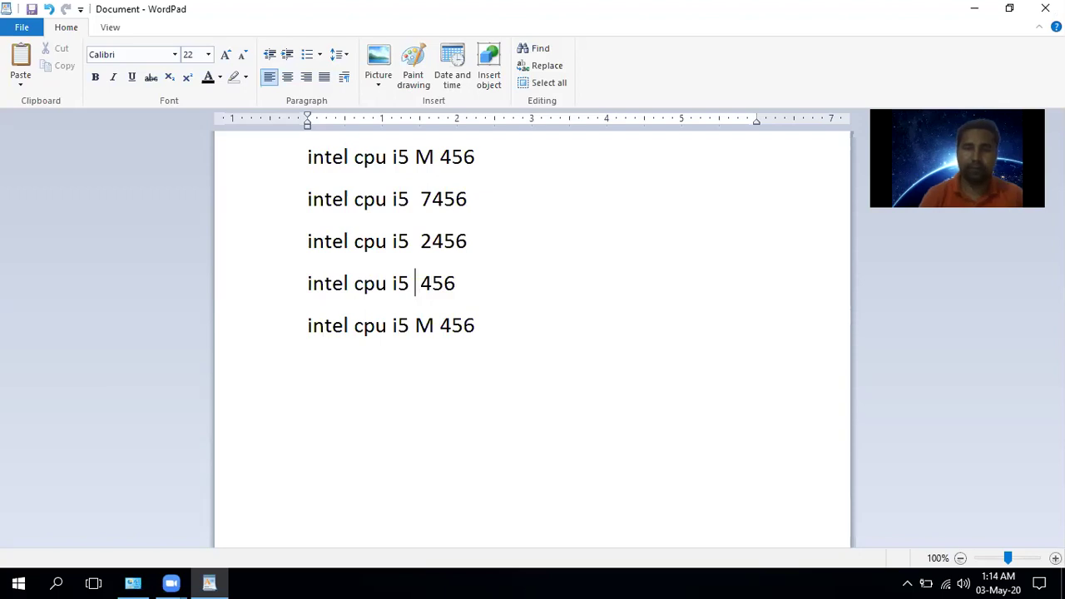
type("9")
Change the fifth line's model number to 3457, replacing its M and the last digit
key("Down")
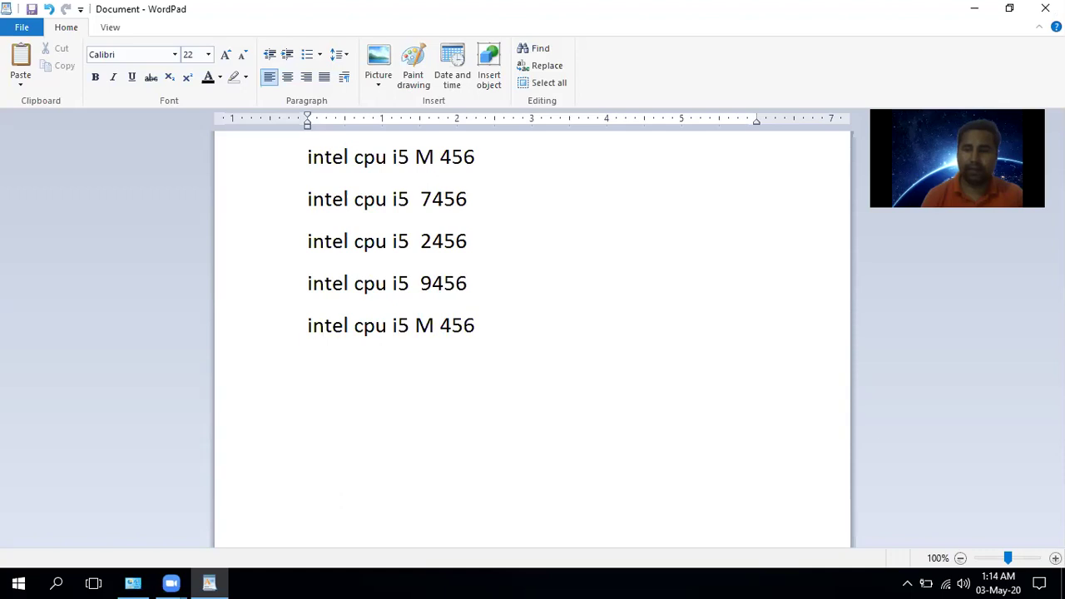
key("BackSpace")
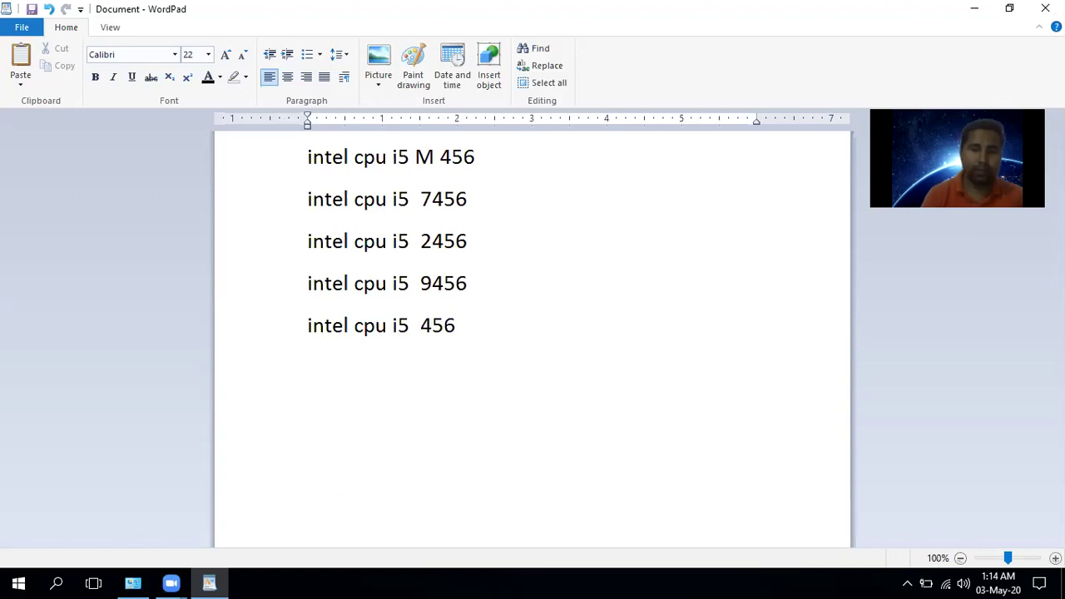
type("3")
key("Right")
key("Right")
key("Right")
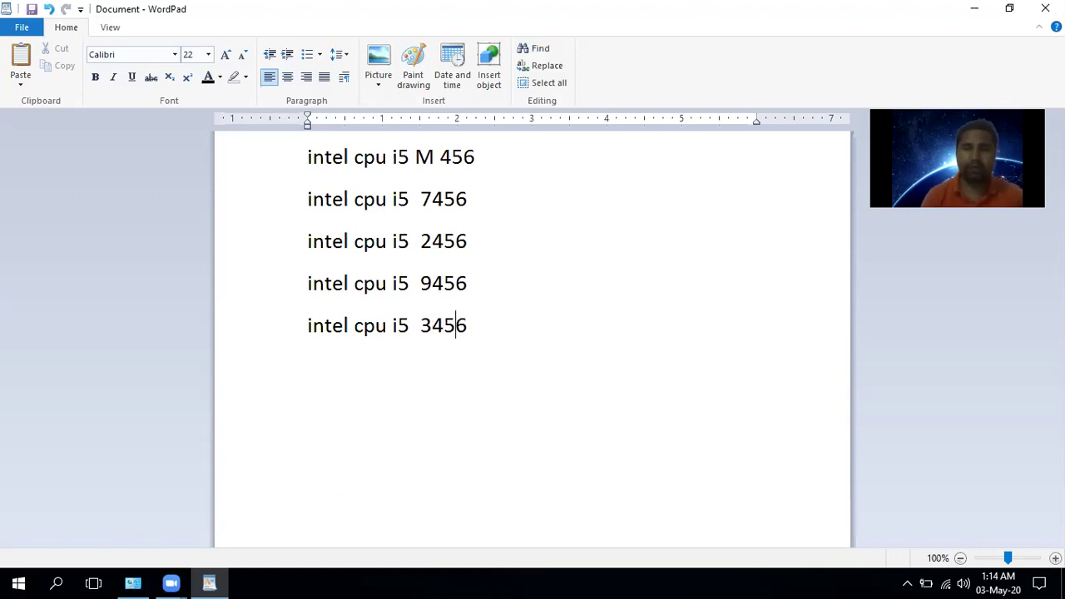
key("BackSpace")
type("7")
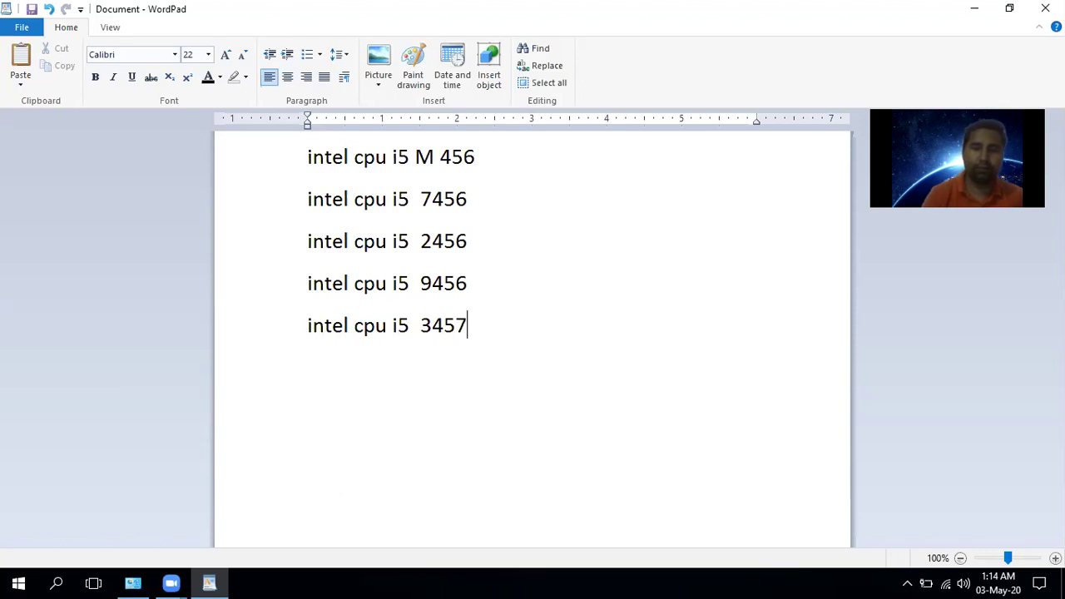
Compare the M in the first line with the leading digits of the other model numbers, highlighting the 7 in 7456
key("Up")
key("Up")
key("Up")
key("Up")
key("Down")
key("Down")
key("Up")
key("Up")
key("Left")
key("Left")
key("Left")
key("Left")
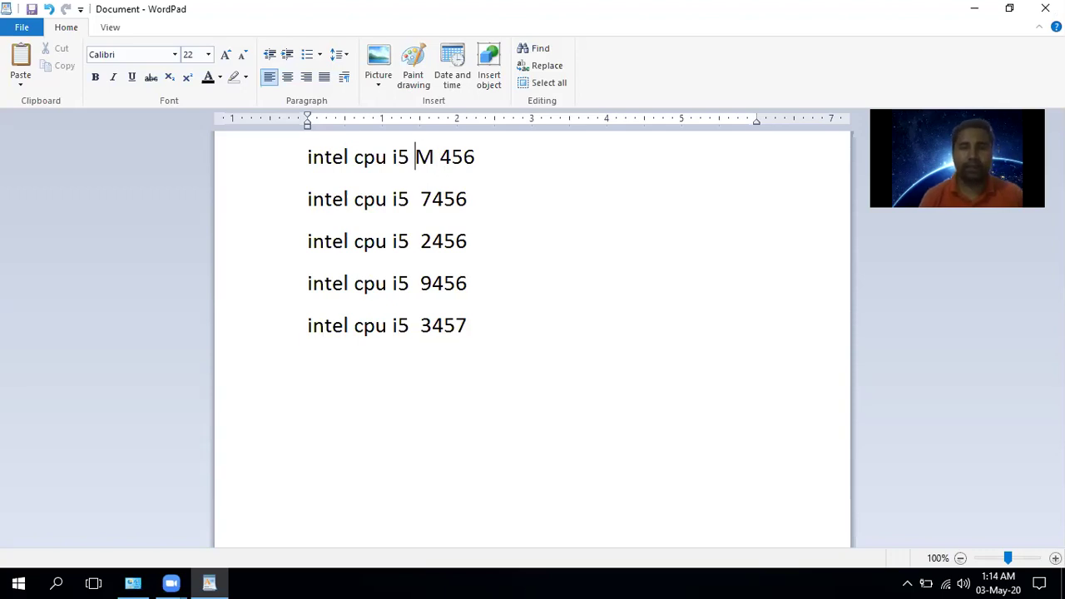
key("Down")
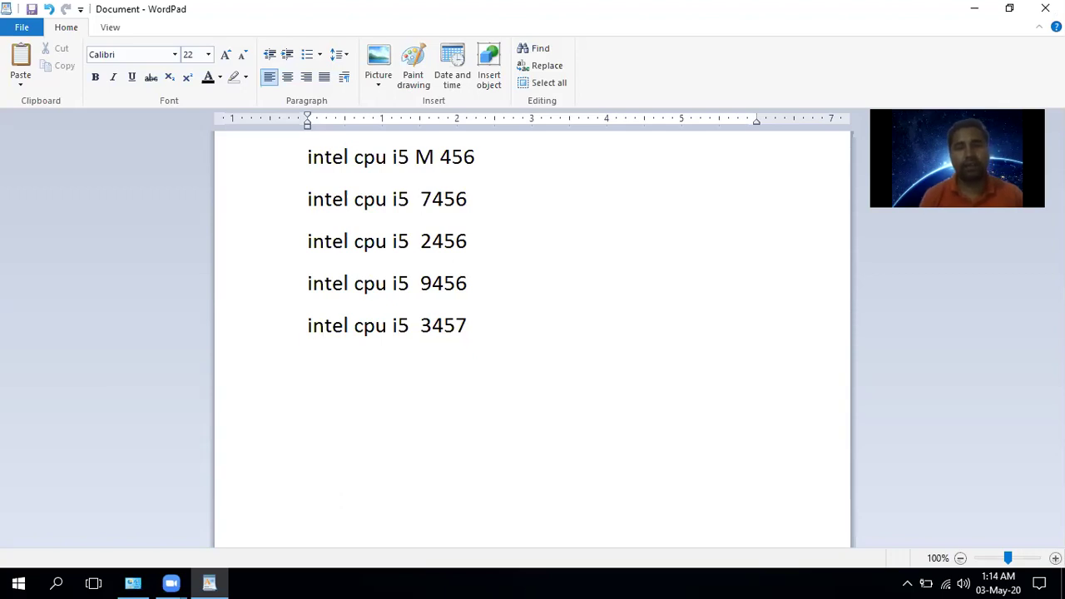
key("shift+Right")
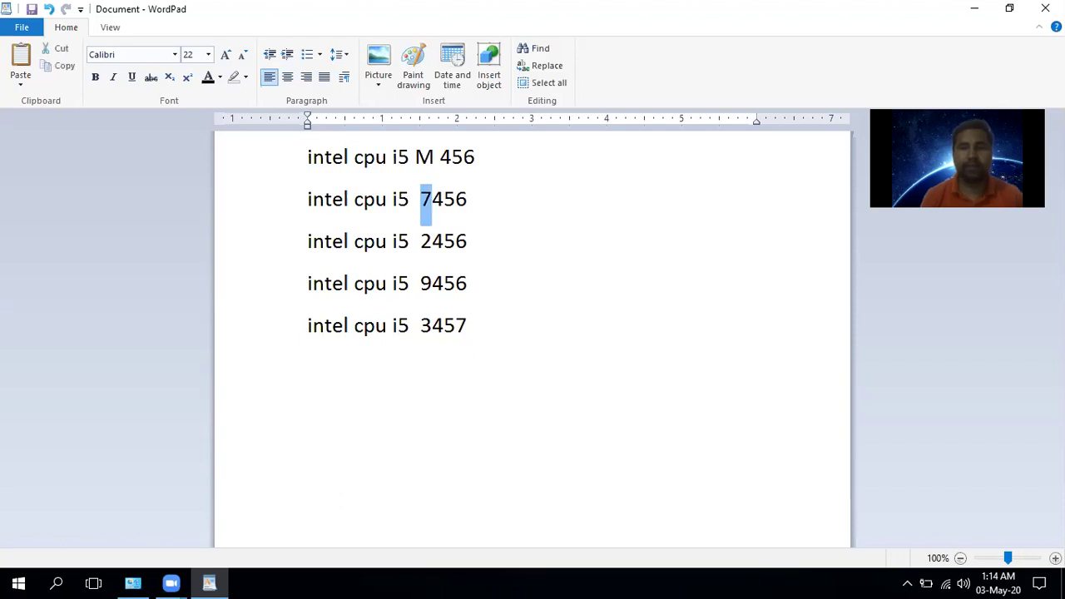
key("Right")
key("Right")
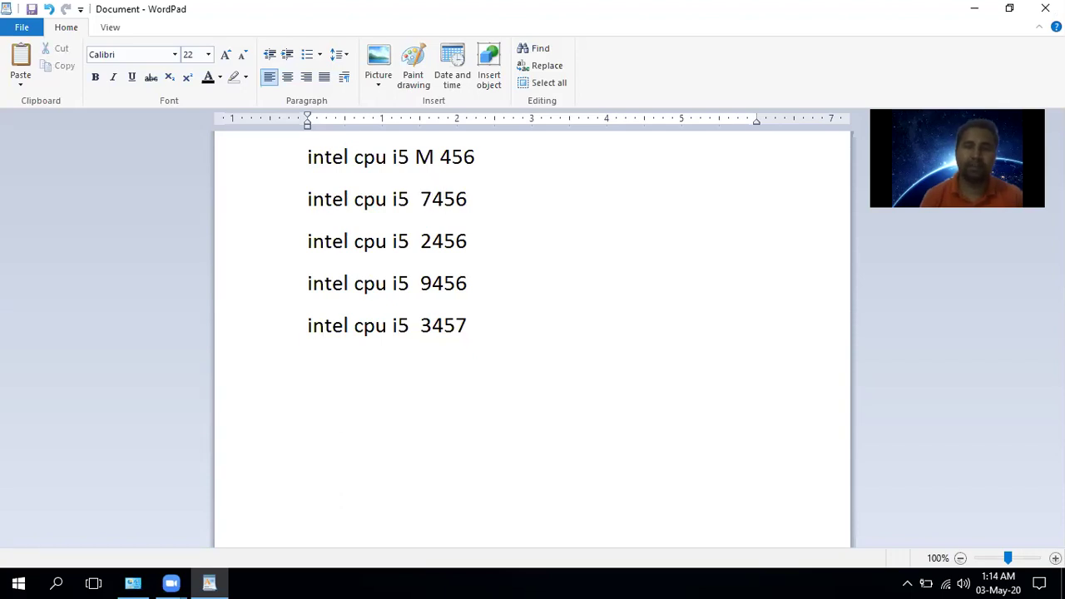
key("Down")
key("Left")
key("Down")
Append "- 1st gen" to the end of the first line, after M 456
key("Up")
key("Up")
key("Up")
key("Up")
key("Right")
key("Right")
key("Right")
key("Right")
type("- ")
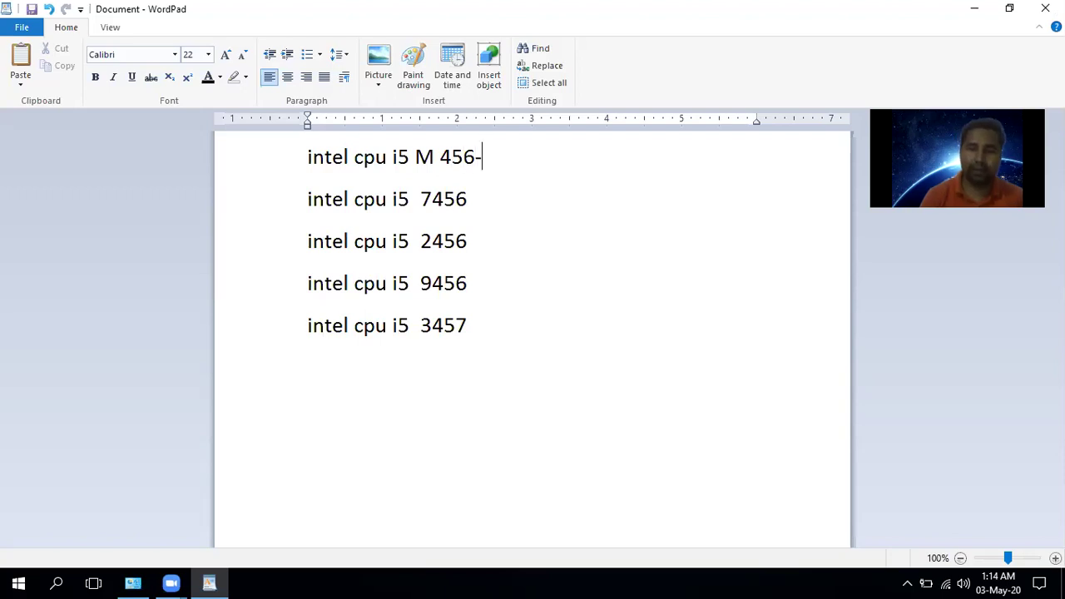
type("1")
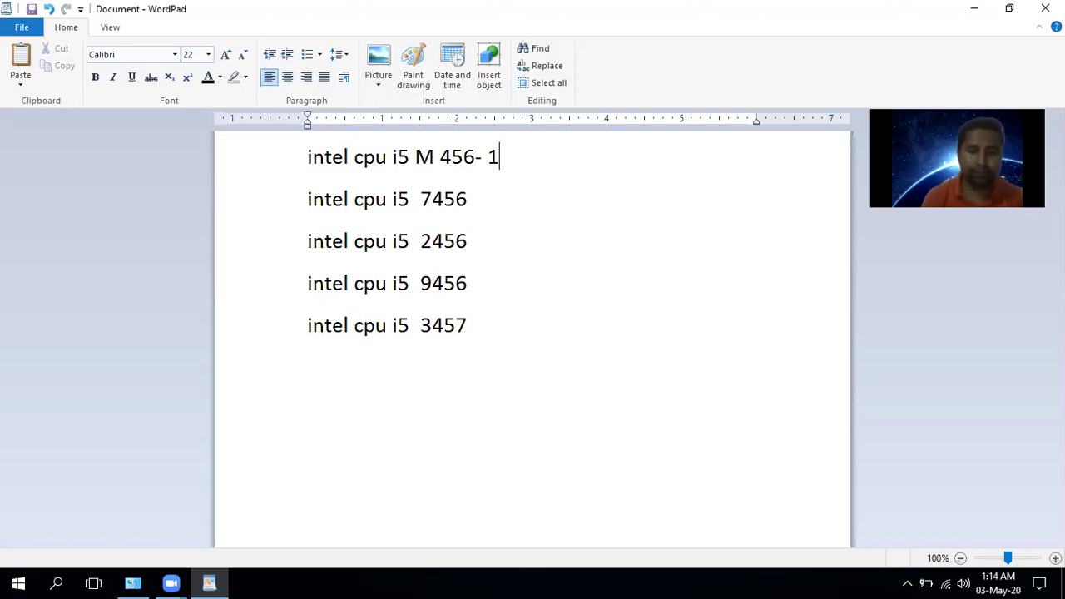
type("st gen")
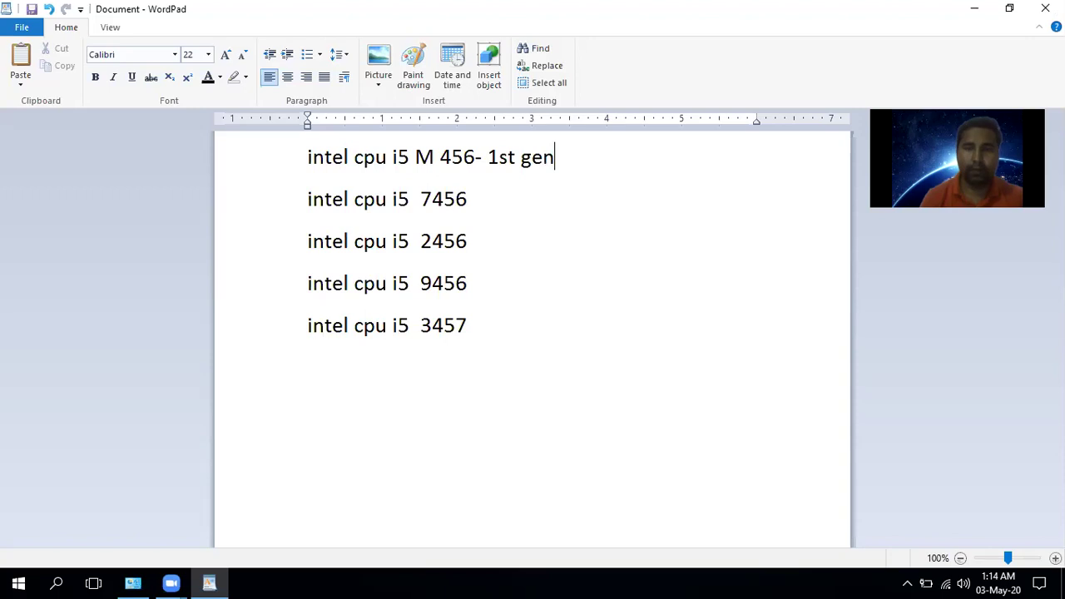
Append "- 7th gen" to the 7456 line and "- 2nd gen." to the 2456 line
type("- 7th ")
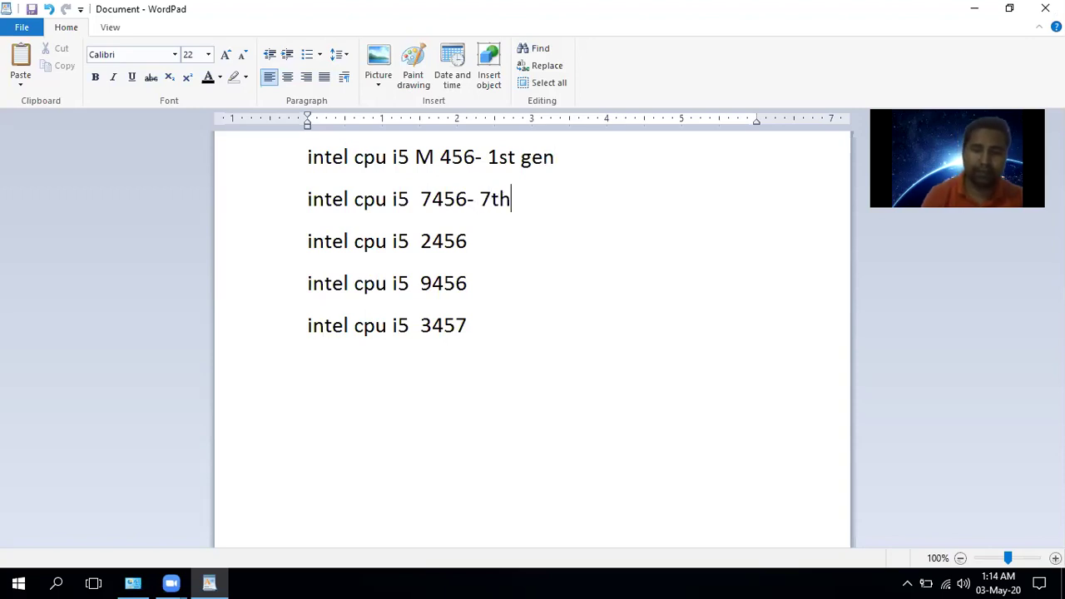
type("gen")
left_click(469, 241)
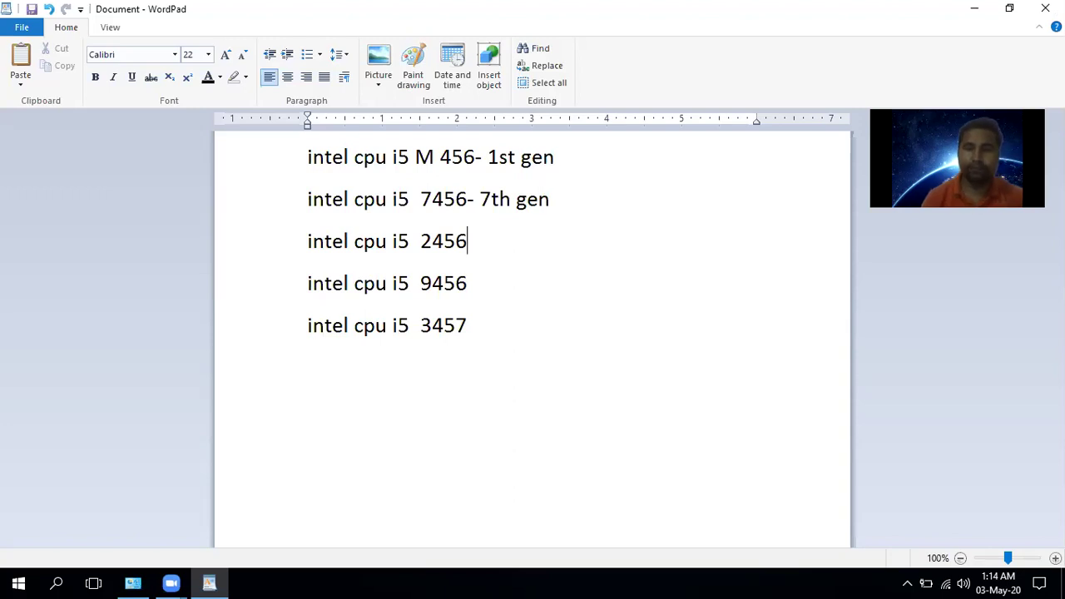
type("- 2nd gen.")
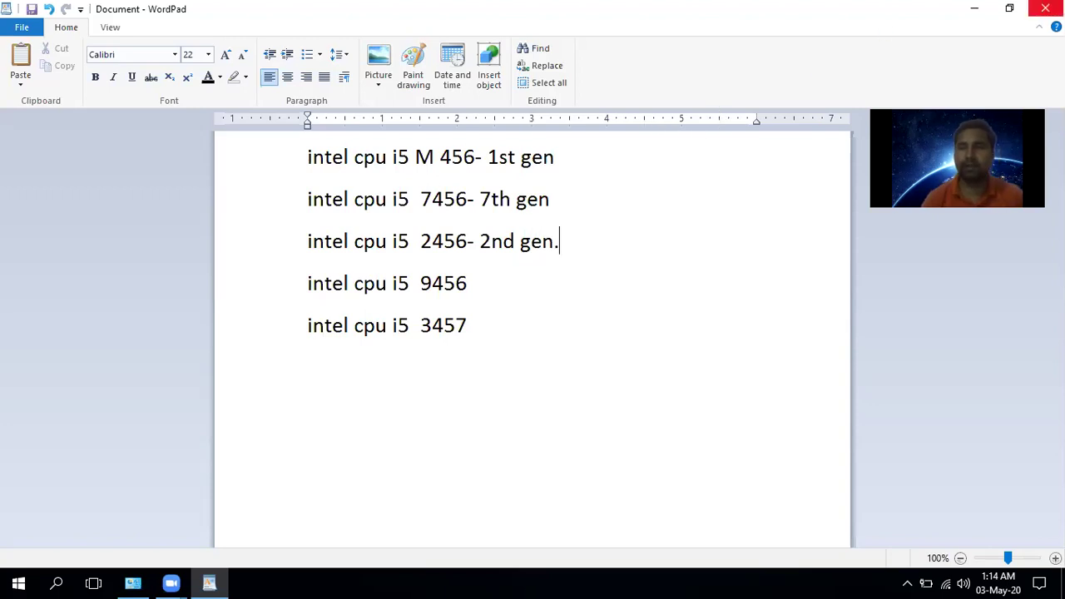
Close the WordPad document without saving it and close the System window
left_click(1047, 8)
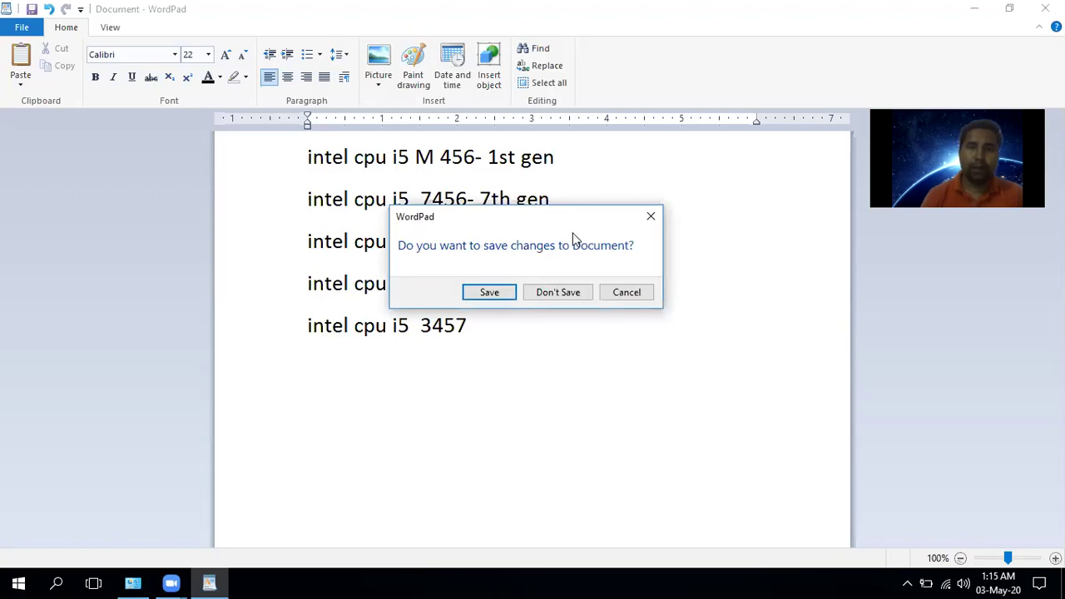
left_click(558, 295)
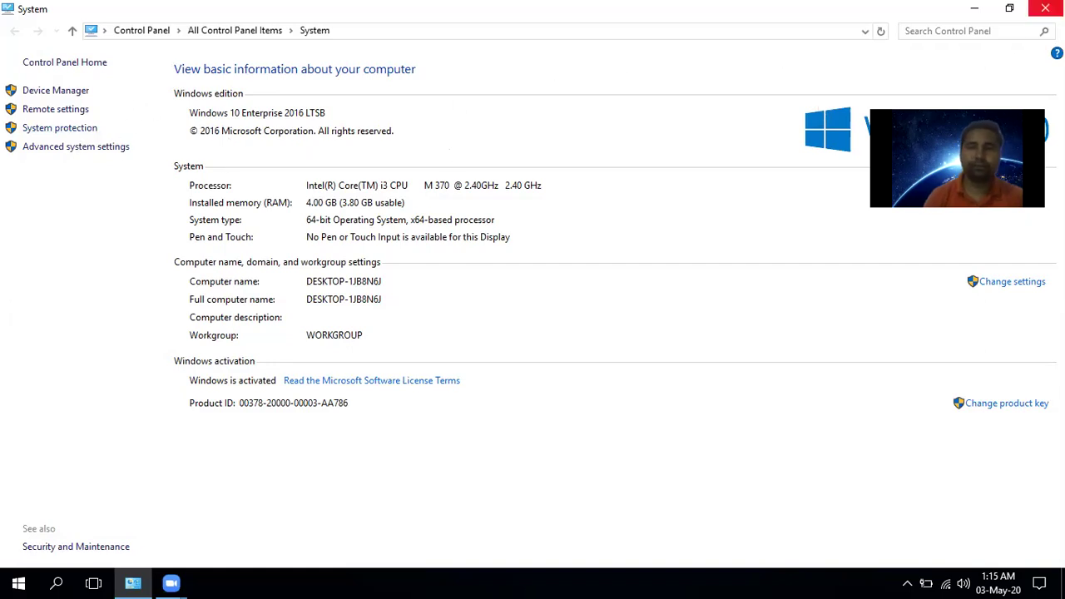
left_click(1046, 9)
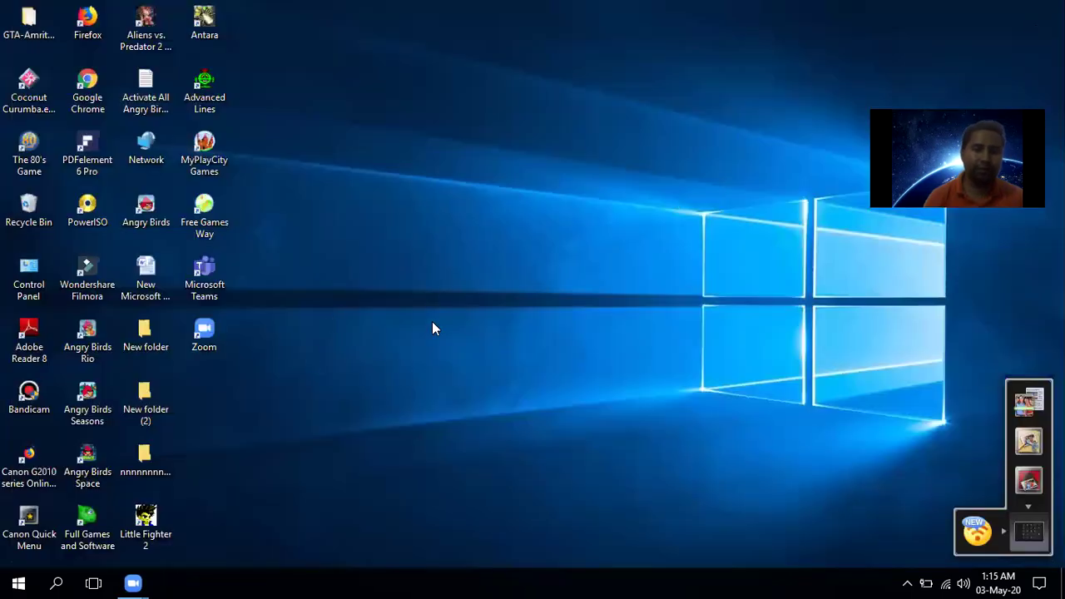
Try to launch dcdiag through the Run dialog
key("super+r")
type("dc")
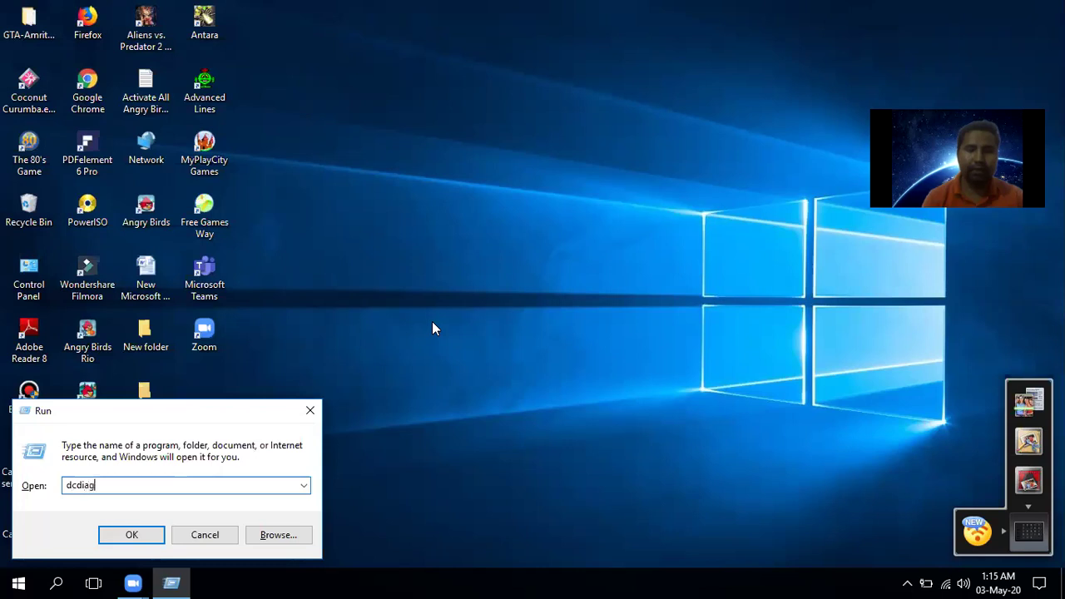
key("Return")
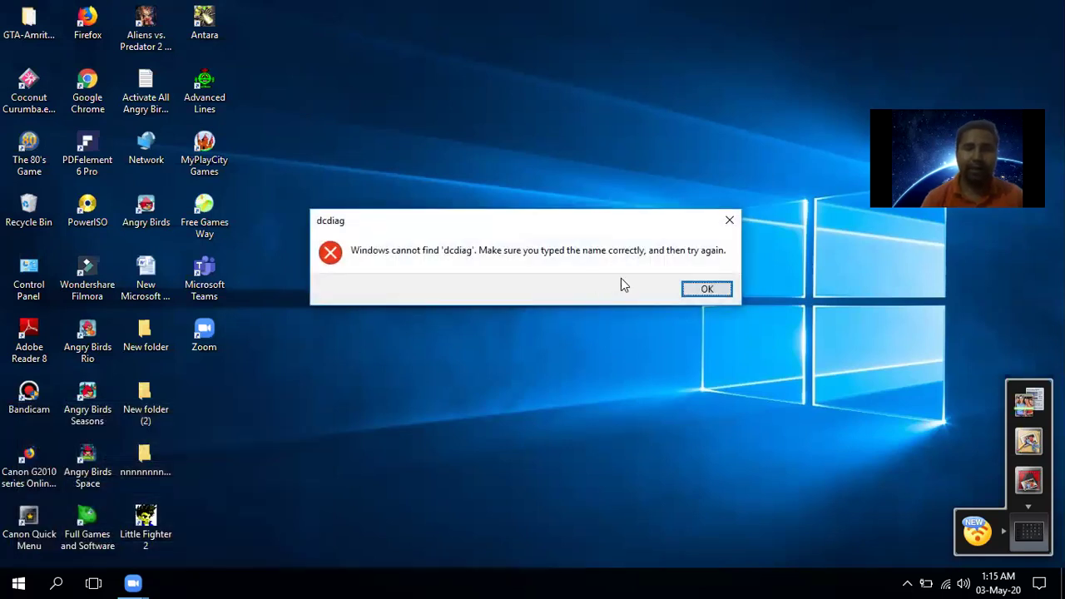
left_click(709, 289)
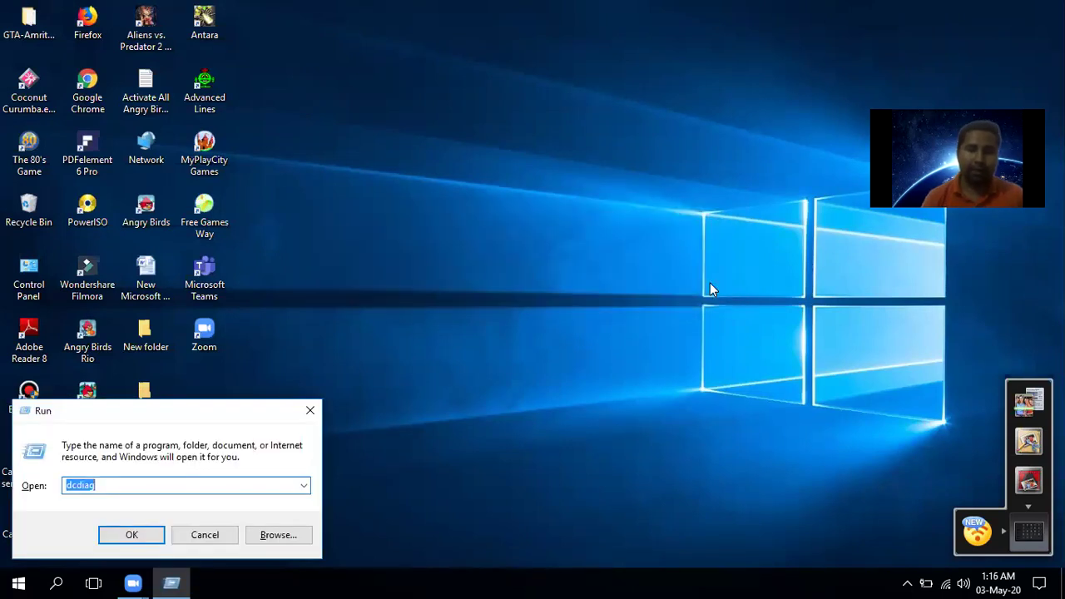
Launch the DirectX Diagnostic Tool by running dxdiag from the Run dialog
key("BackSpace")
type("d")
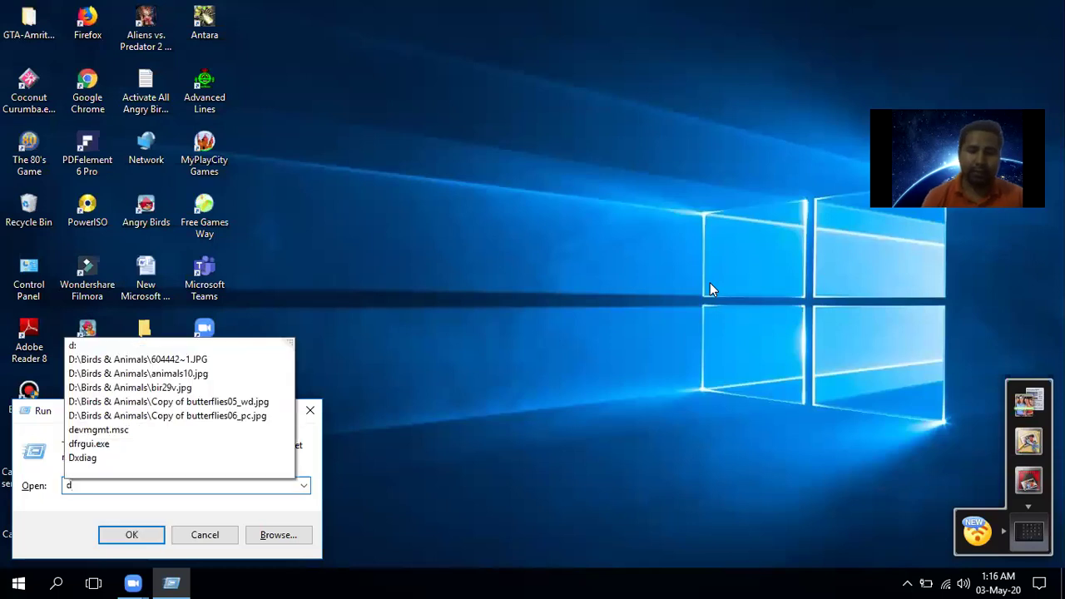
type("xdiag")
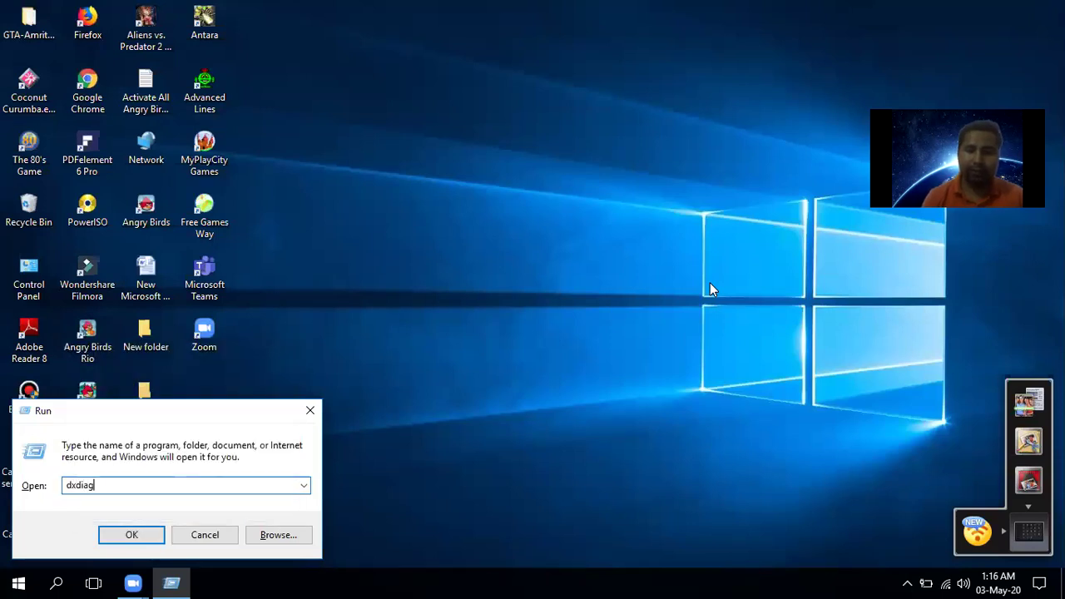
key("Return")
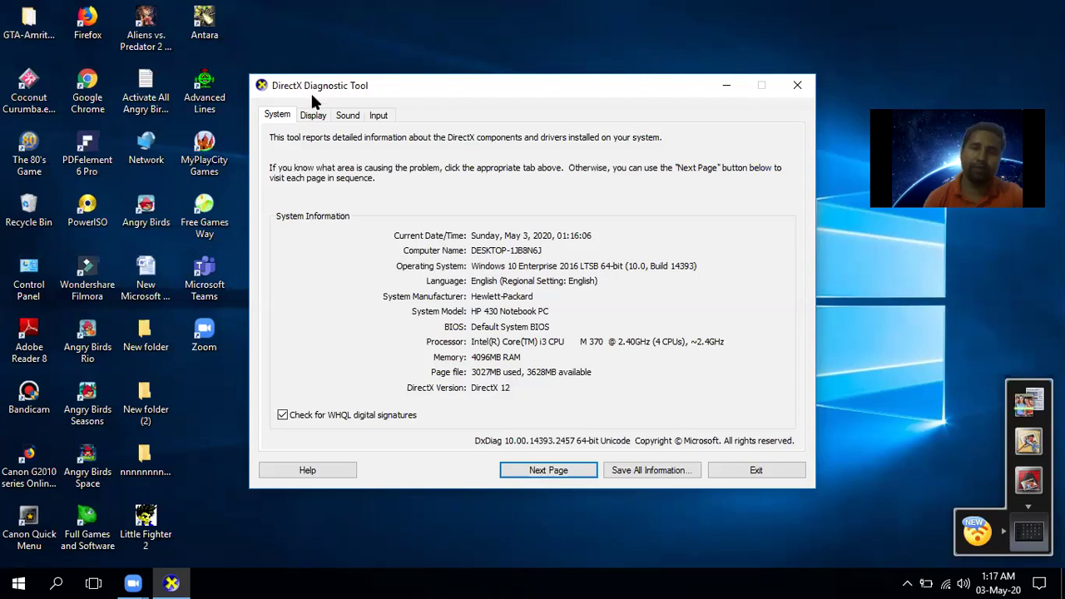
View the graphics device and driver details on the DirectX Diagnostic Tool's Display page, and close the tool
left_click_drag(311, 89, 309, 109)
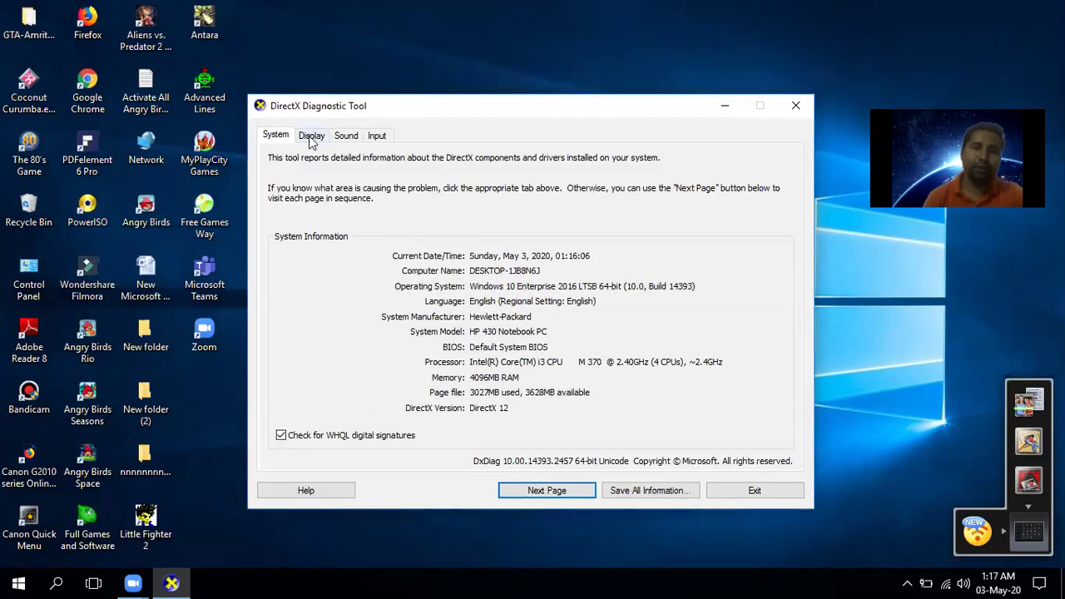
left_click(314, 138)
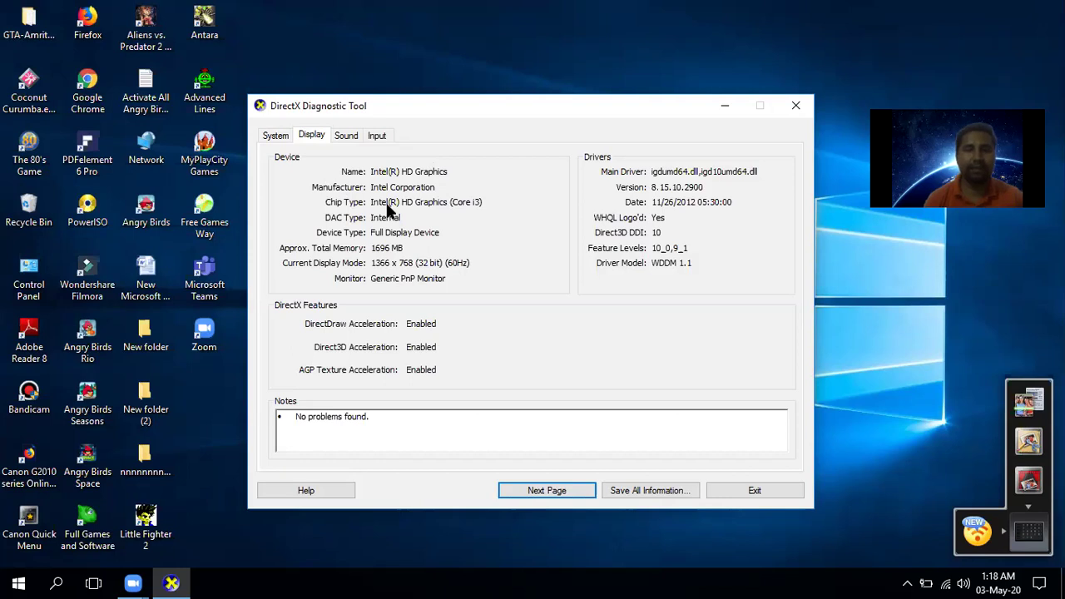
left_click(796, 106)
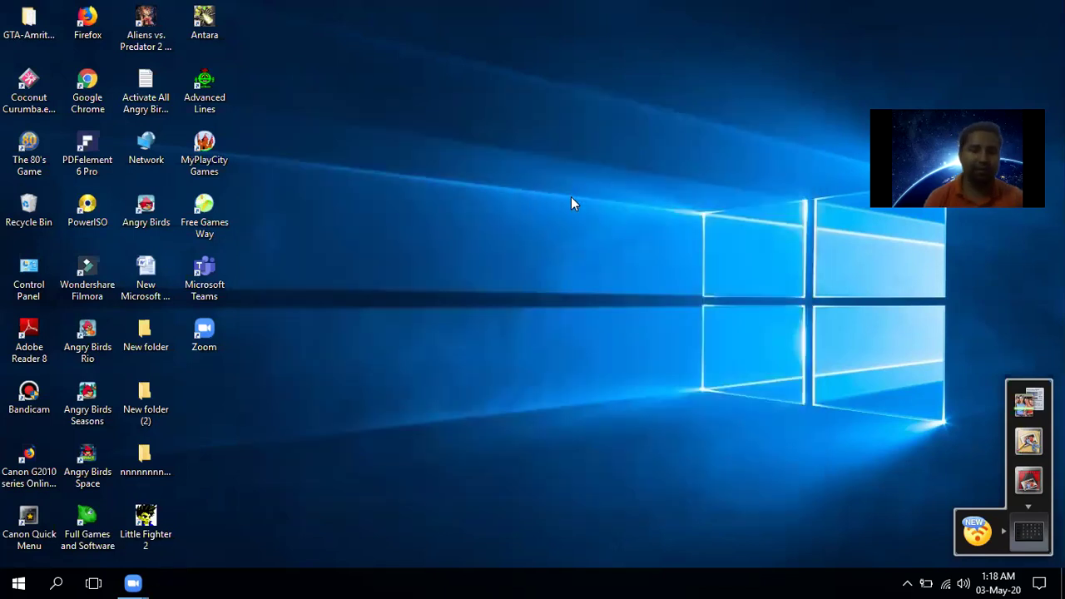
Open System Information by running msinfo32 and review the System Summary, including the processor, BIOS and memory entries
key("super+r")
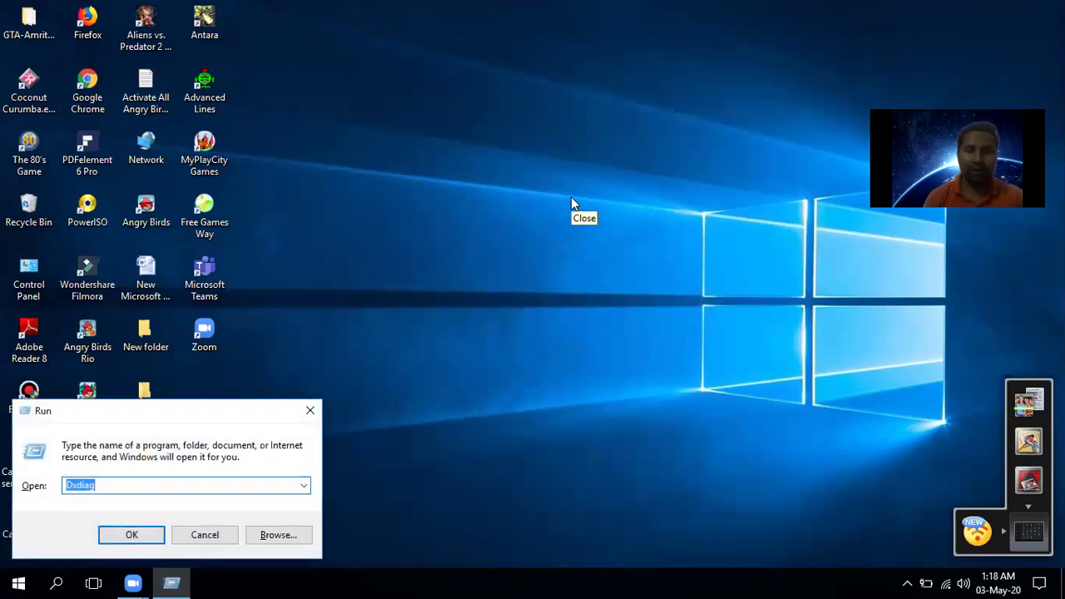
type("msinfo32")
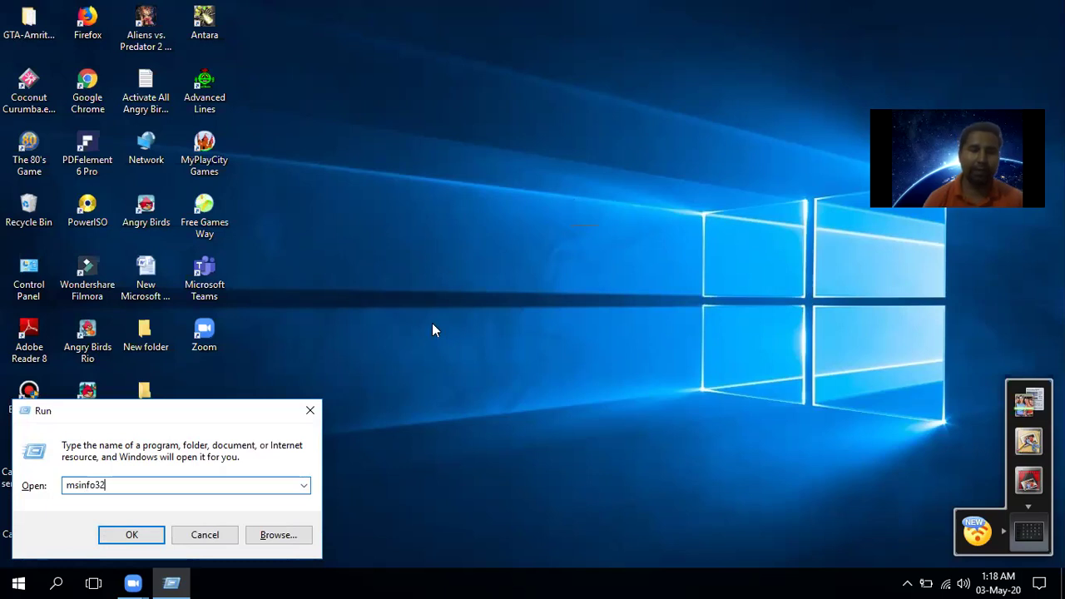
key("Return")
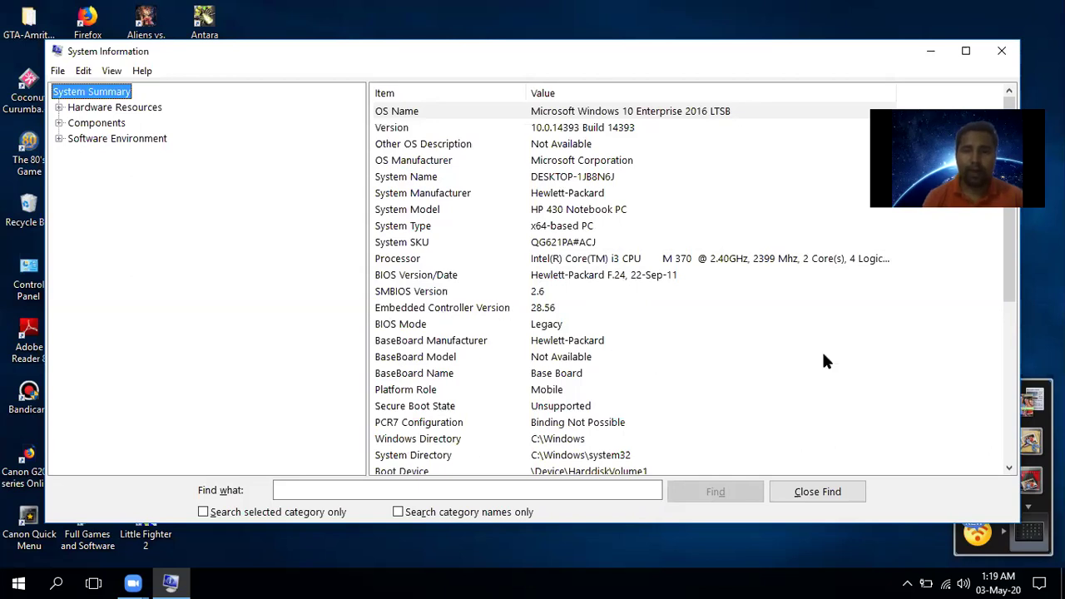
left_click_drag(1008, 267, 1008, 373)
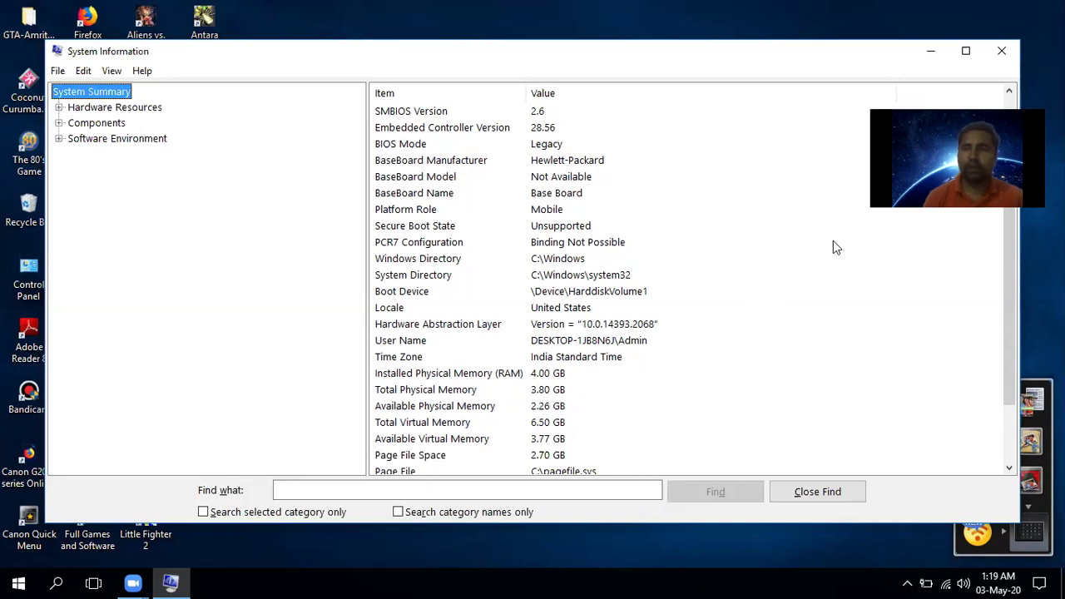
left_click_drag(1010, 91, 1010, 93)
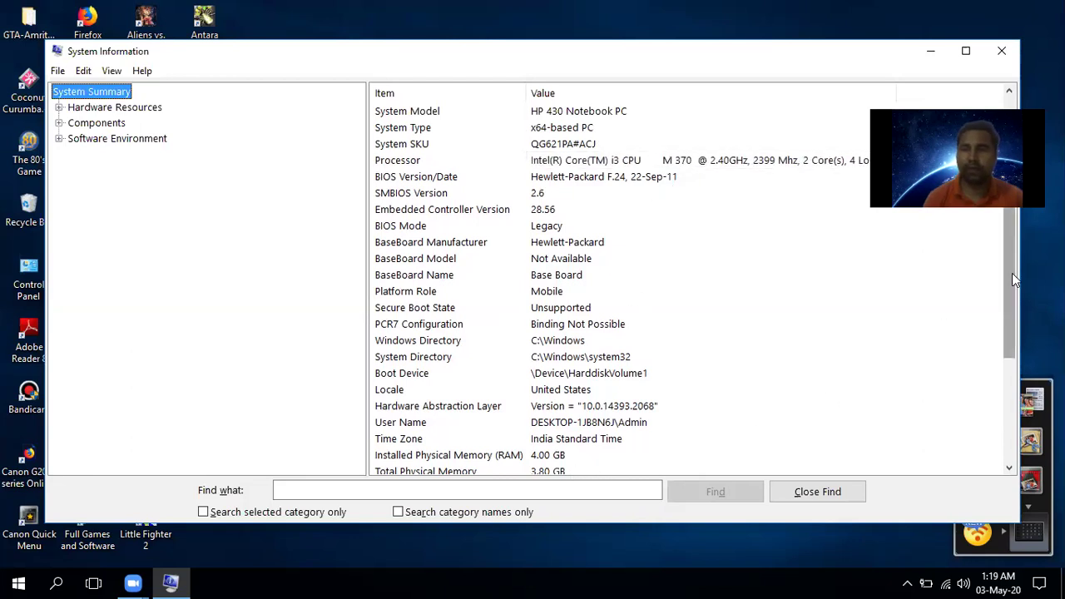
left_click_drag(1013, 280, 1014, 406)
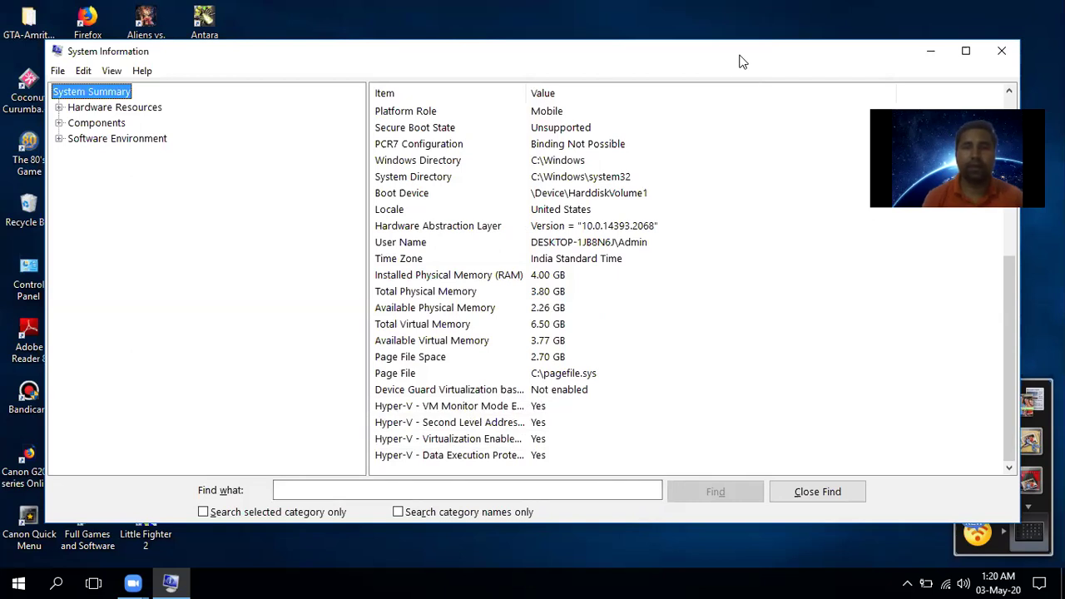
Expand the Hardware Resources category to view its subcategories, and close System Information
left_click_drag(747, 54, 752, 53)
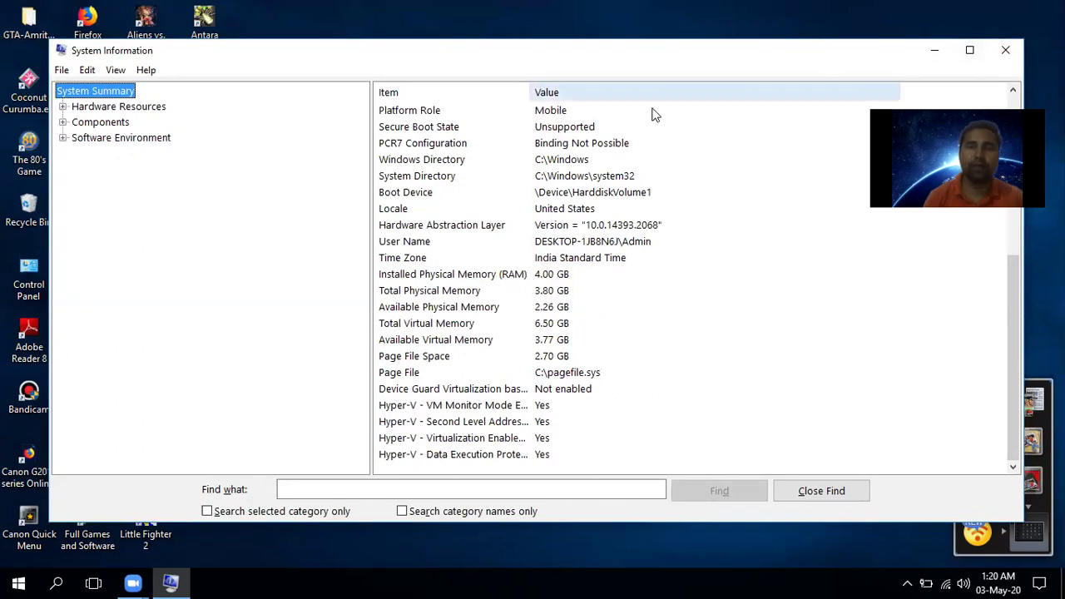
left_click(64, 107)
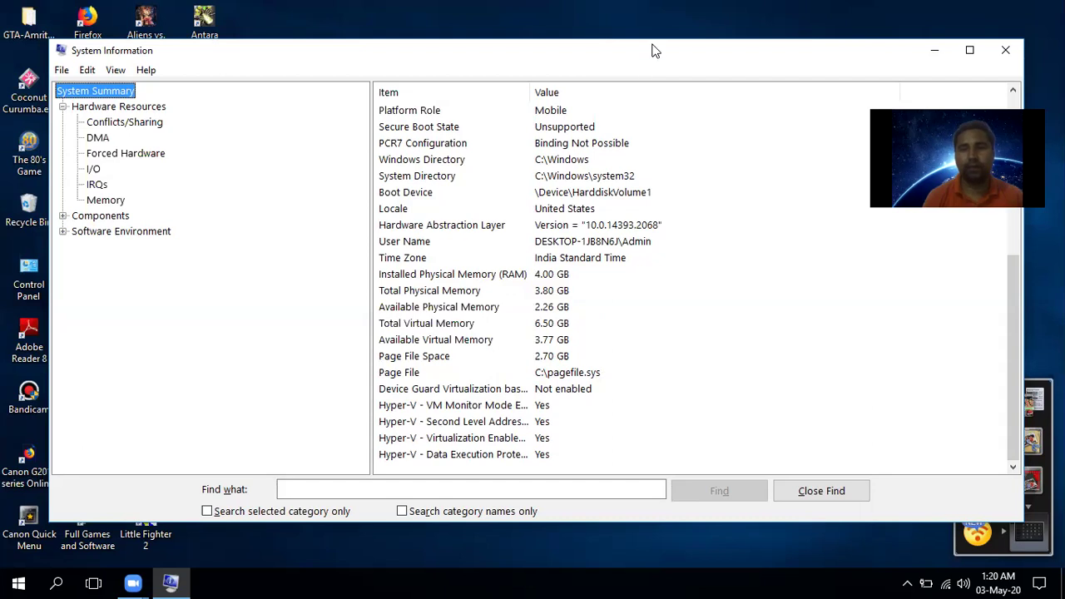
left_click_drag(642, 50, 640, 44)
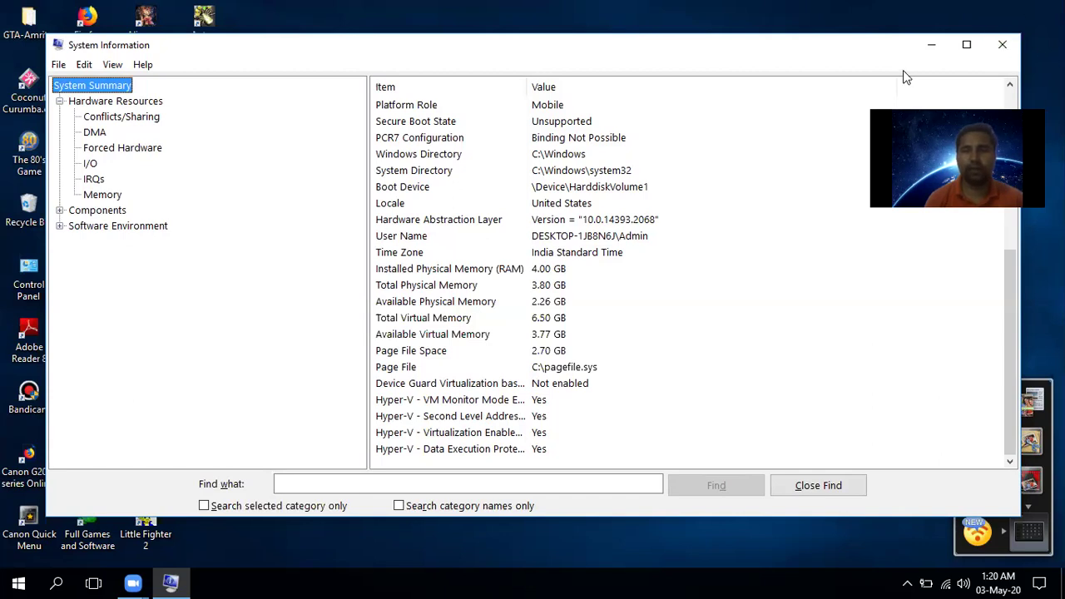
left_click(1004, 45)
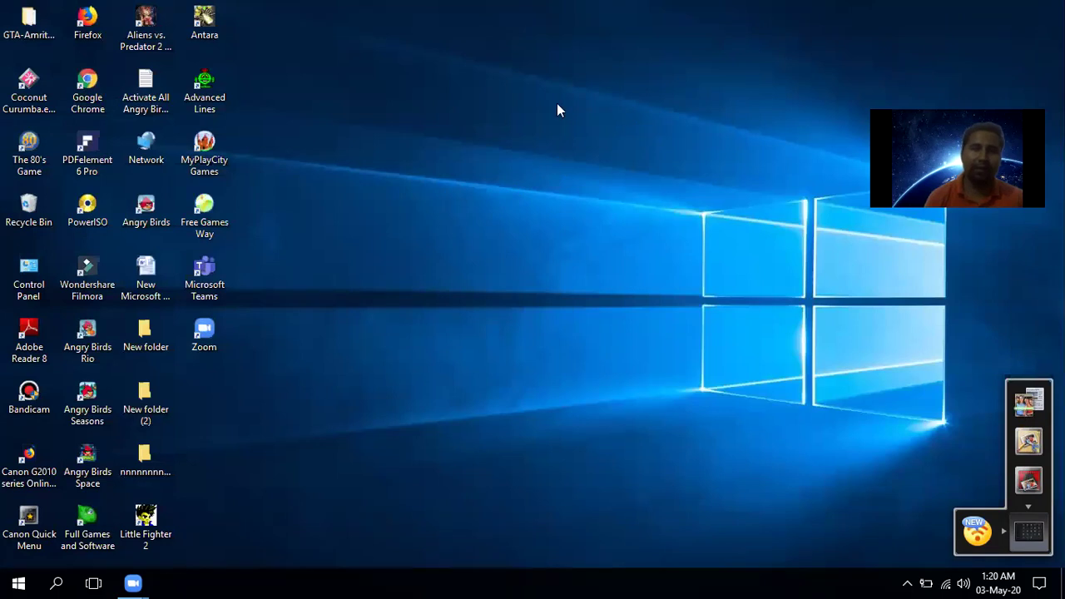